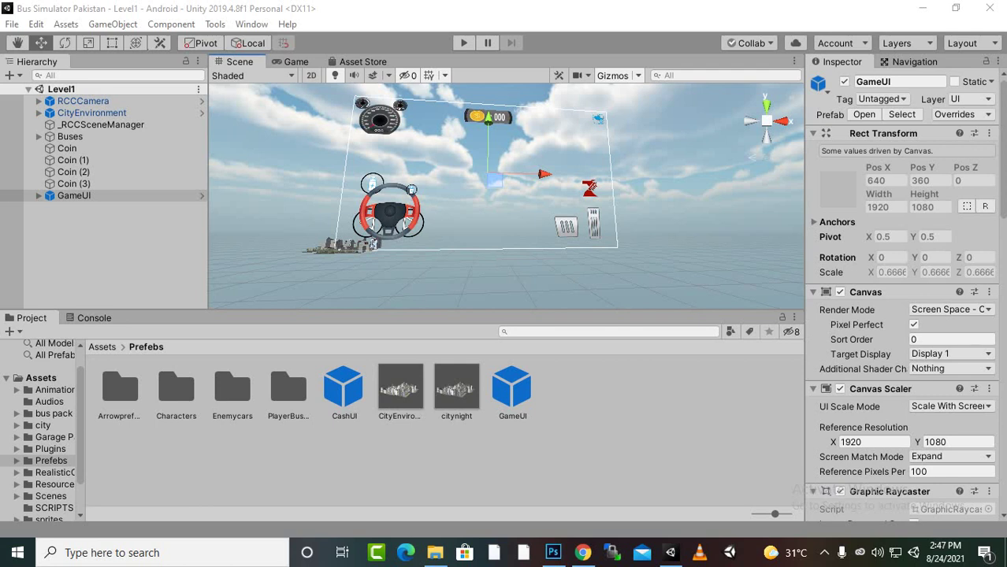
Open the RCC City (Car Selection with Loaded Scene) demo scene from the RealisticCarControllerV3 Demo Scenes folder
click(103, 347)
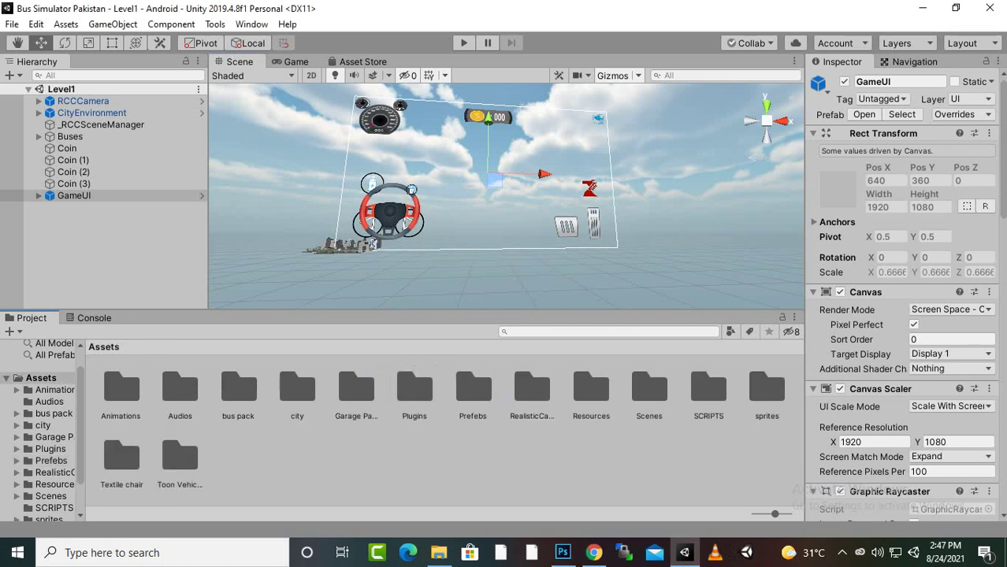
double_click(532, 390)
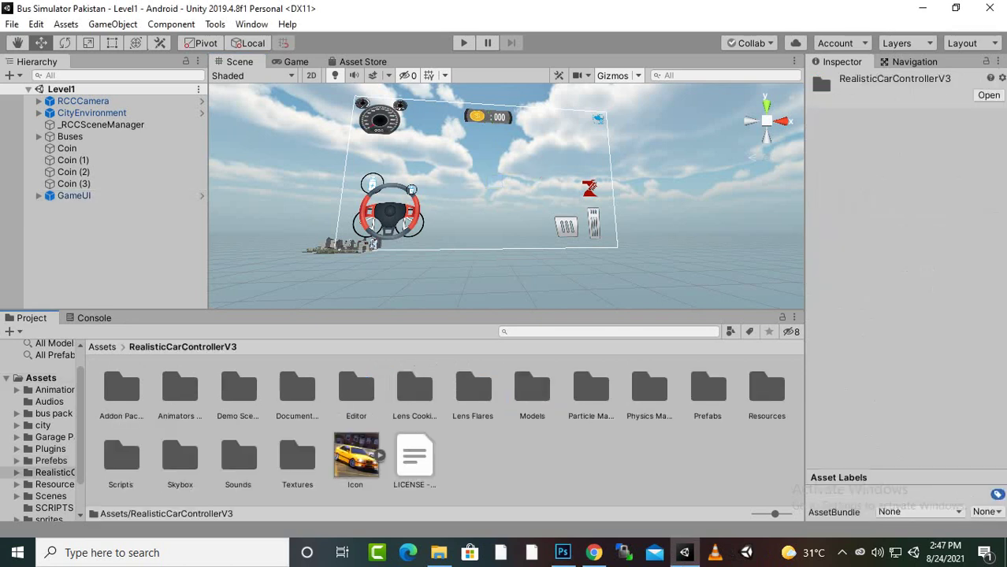
double_click(238, 388)
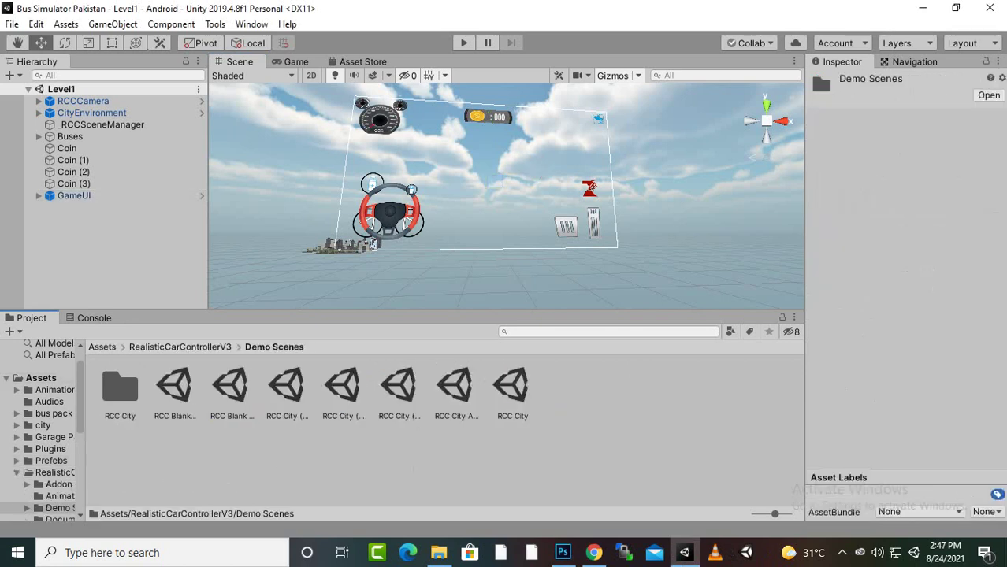
click(343, 388)
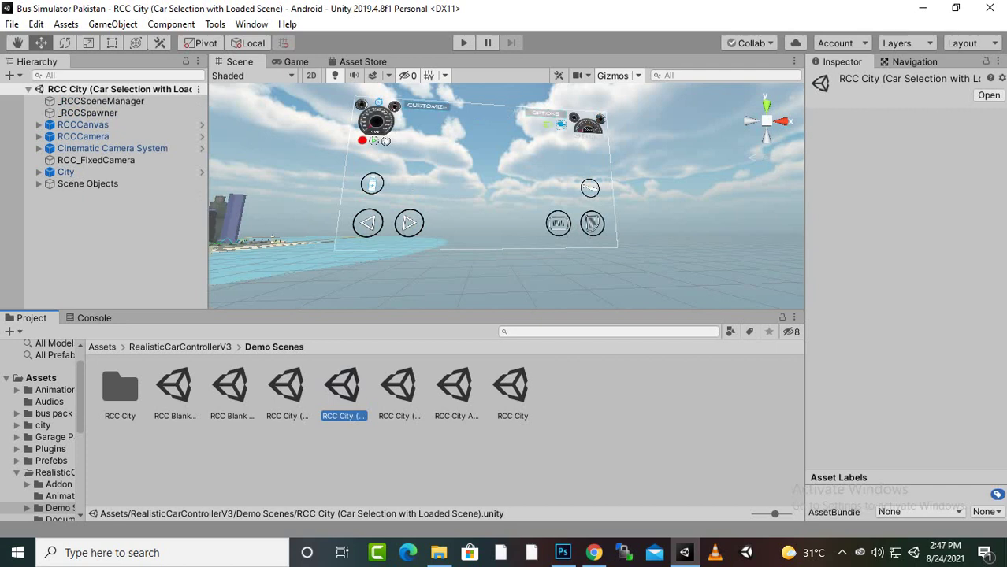
Run the demo scene and test-drive the car with the on-screen gas pedal, steering wheel and brake
key(ctrl+p)
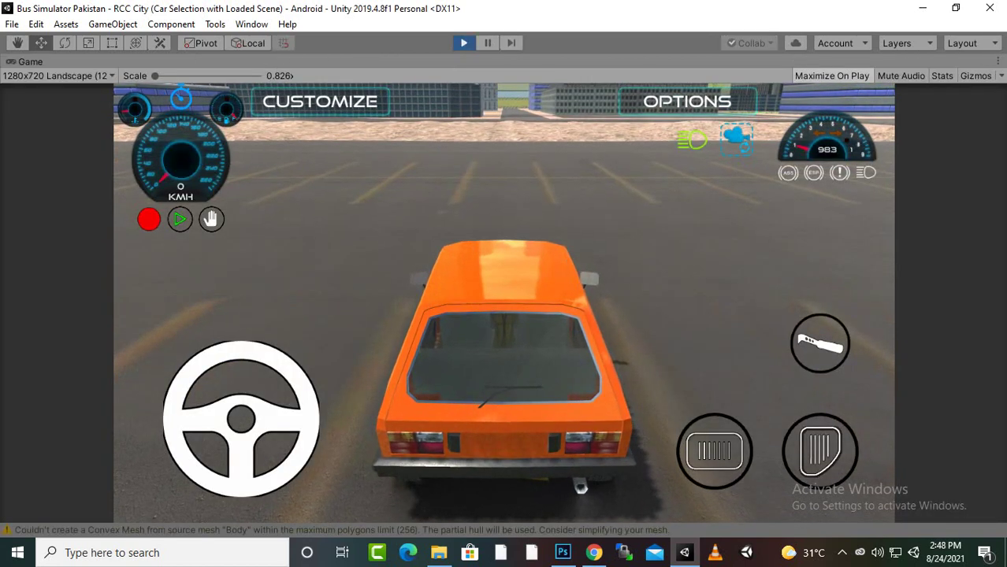
click(821, 452)
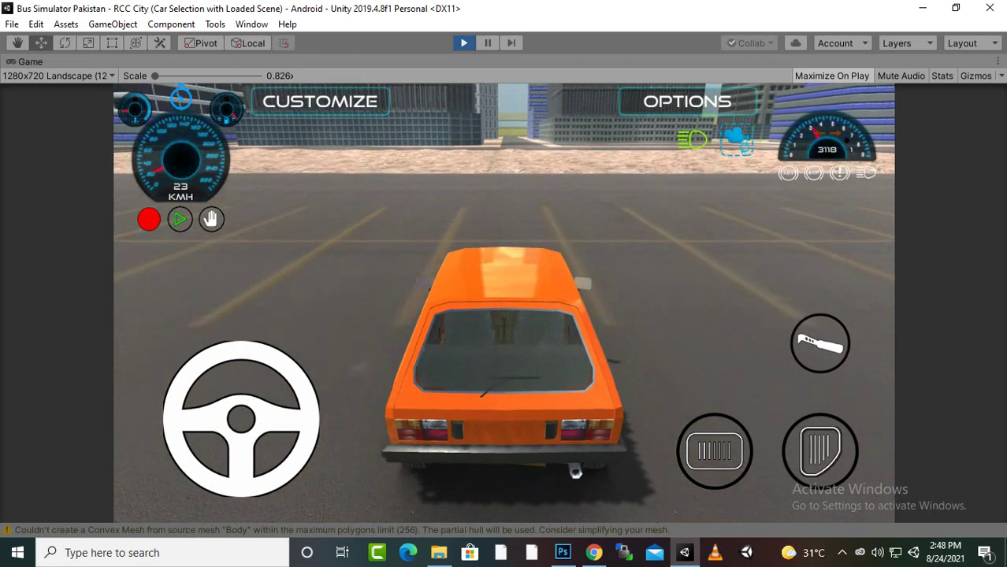
drag(241, 353, 290, 371)
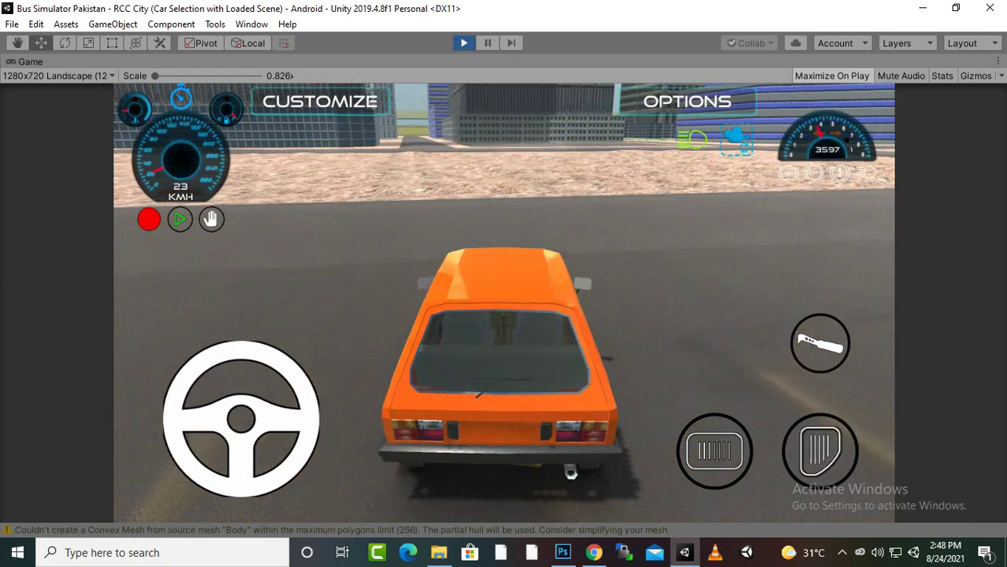
click(715, 452)
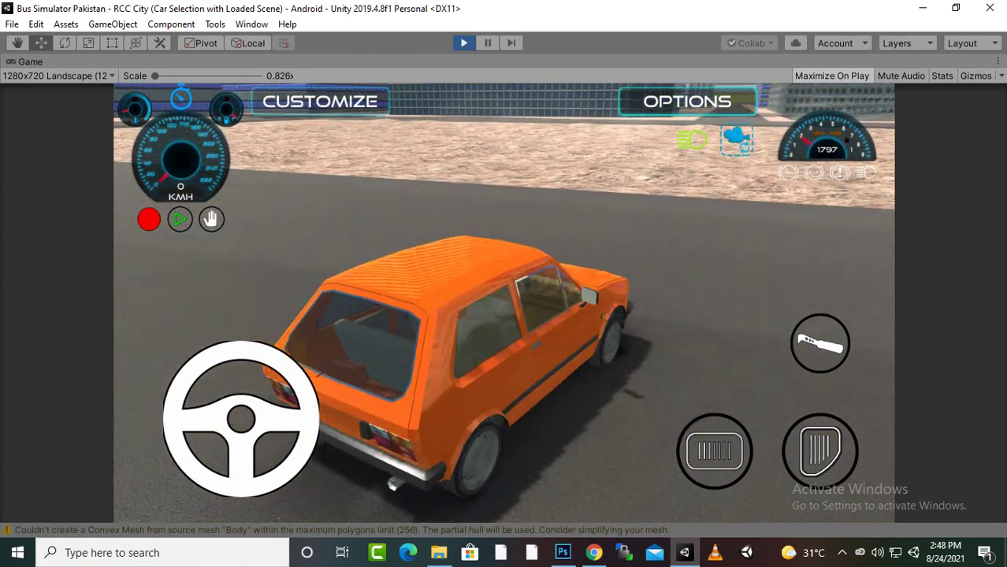
In the demo's in-game options, switch the mobile controller type to UI Buttons and apply the Simulator behavior type
click(687, 101)
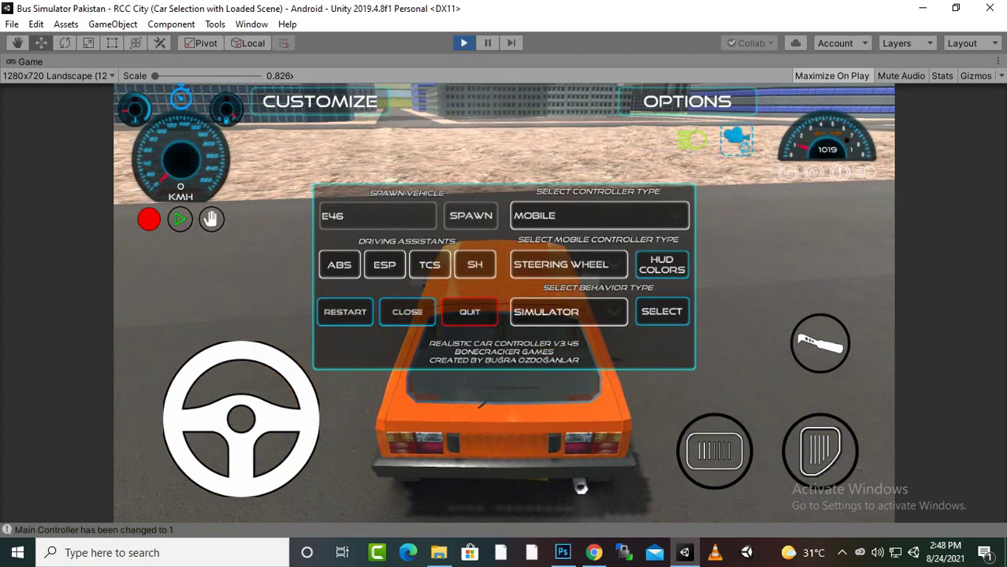
click(600, 216)
click(583, 282)
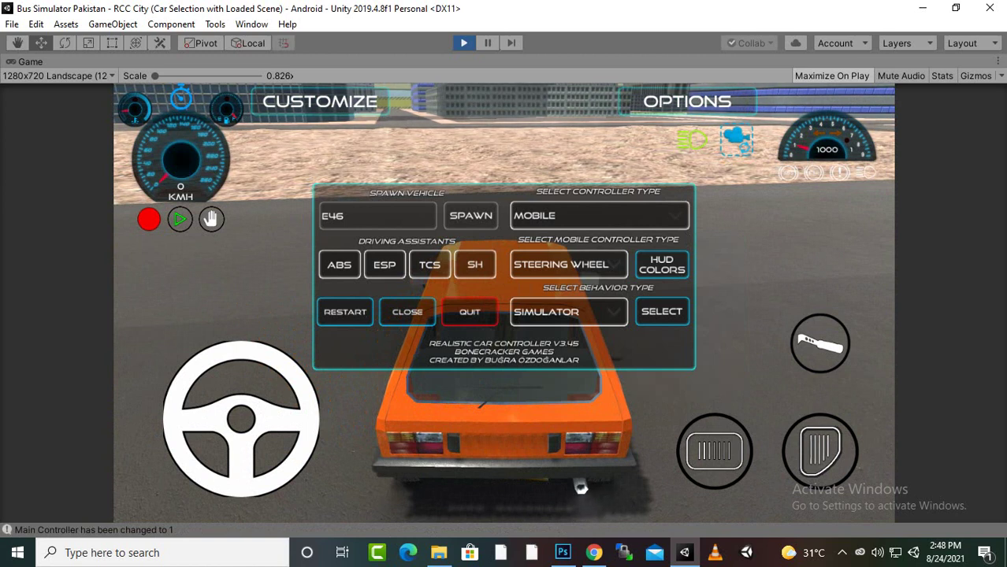
click(569, 265)
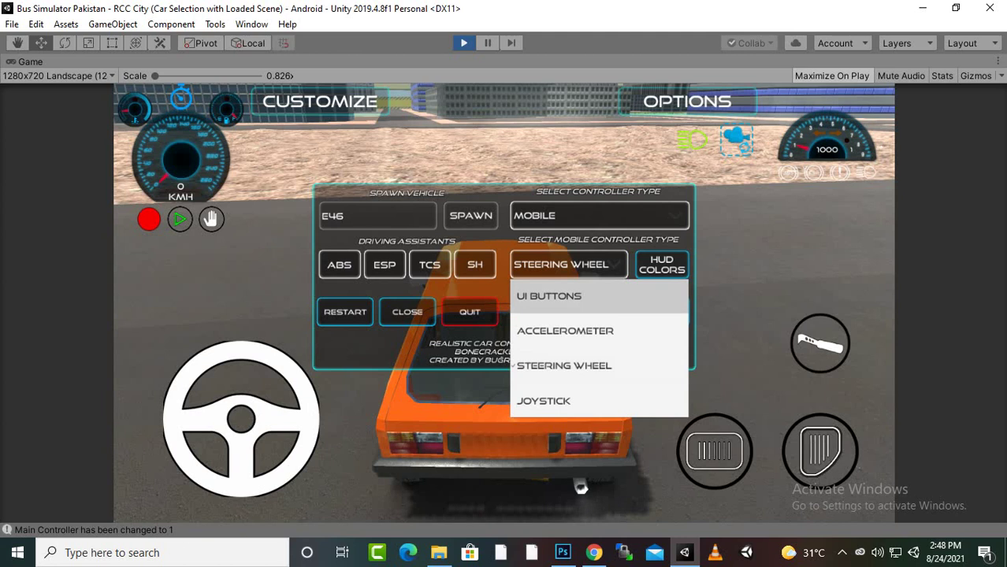
click(569, 296)
click(662, 311)
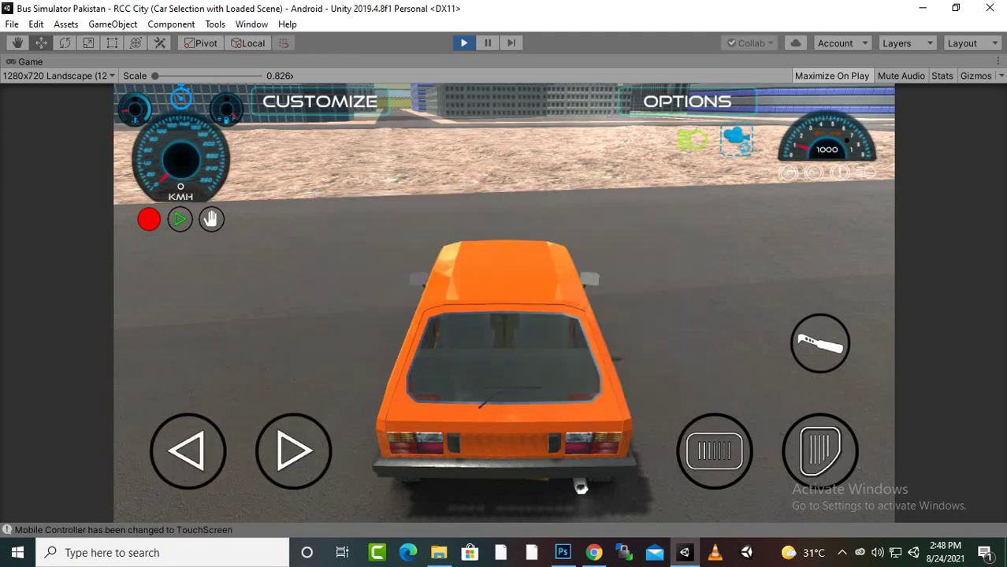
Test-drive the car with the gas pedal and right arrow steering button, and stop the play test
click(293, 452)
click(819, 451)
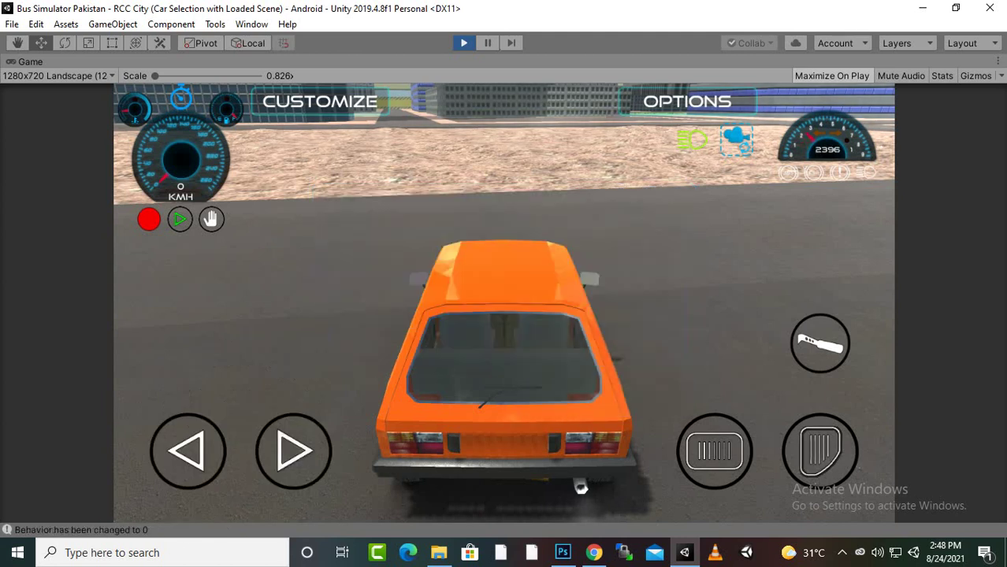
click(294, 451)
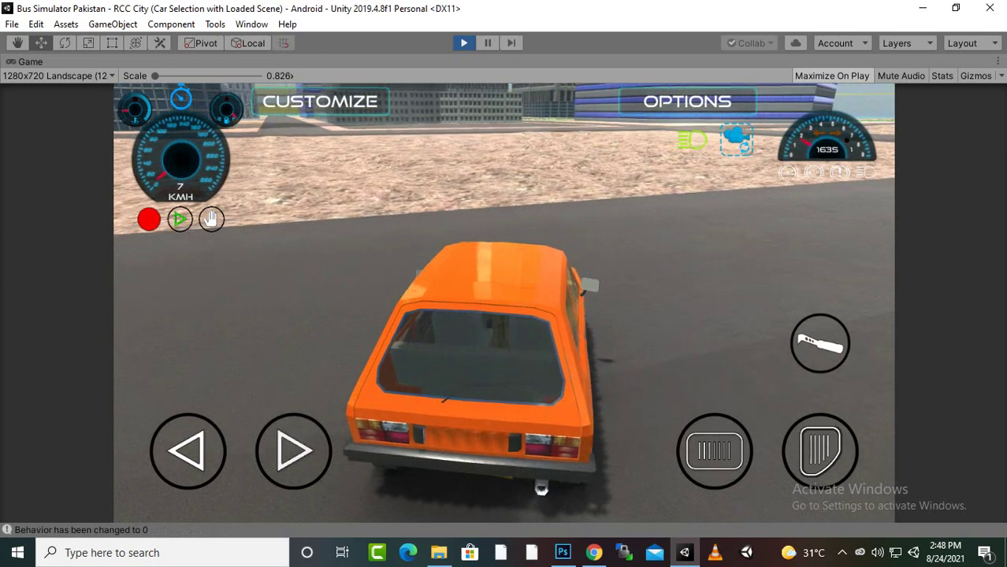
key(ctrl+p)
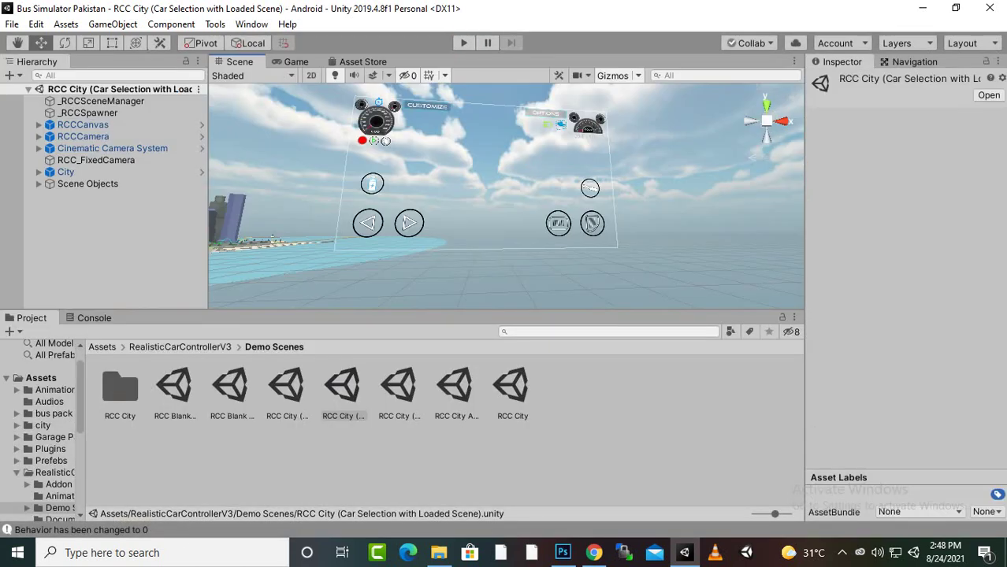
Reopen the Level1 scene from the project's Scenes folder and select its GameUI object
click(102, 348)
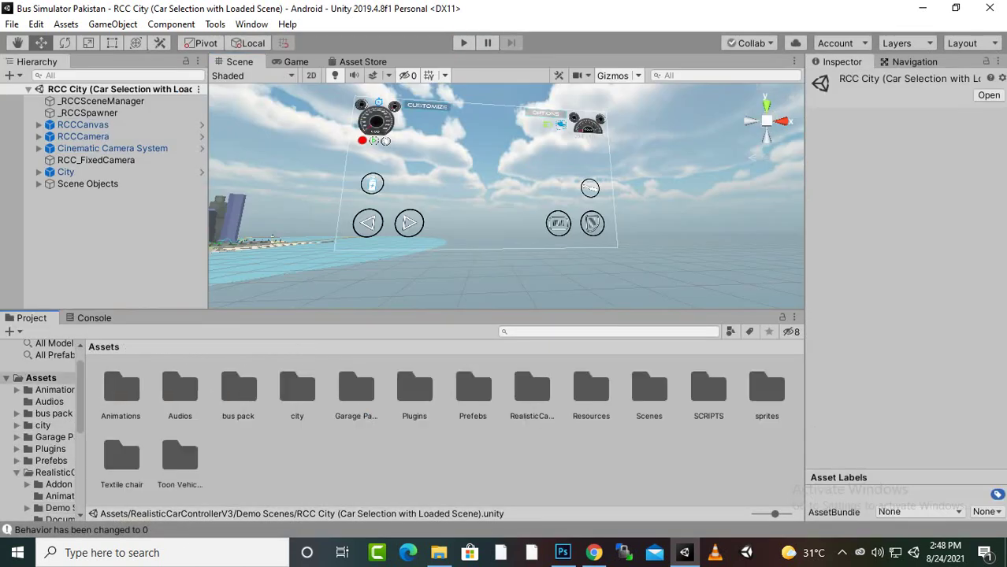
double_click(649, 388)
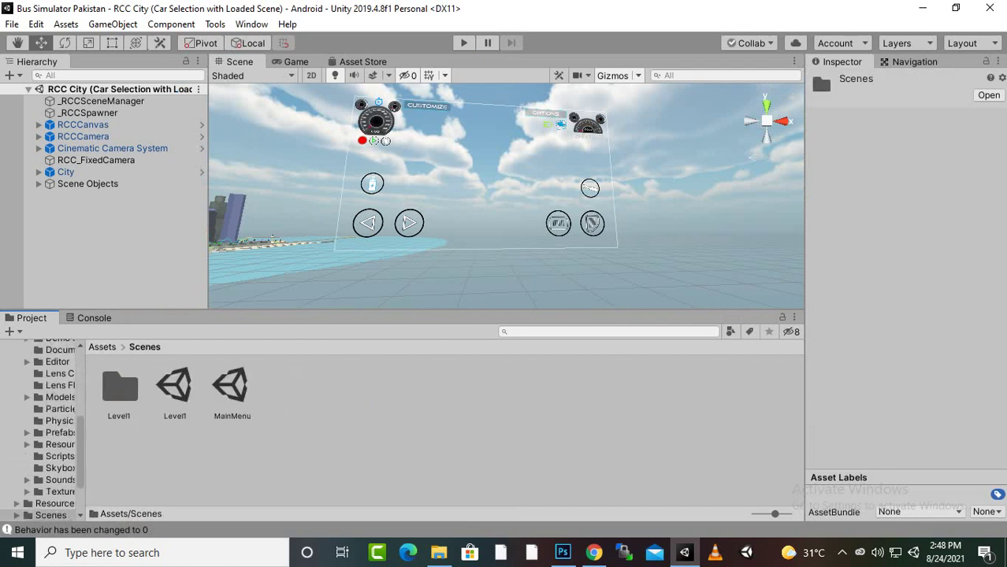
click(174, 387)
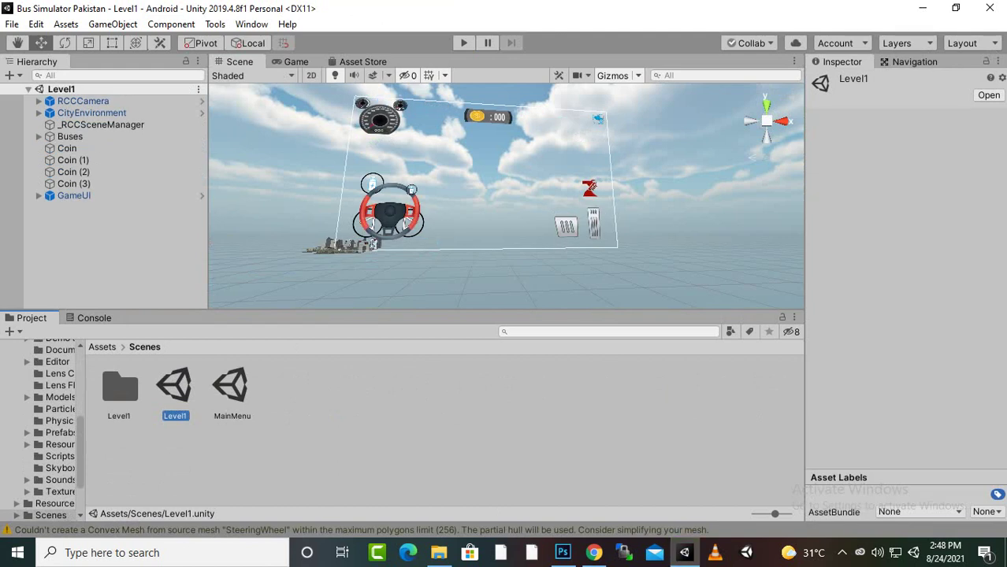
click(83, 101)
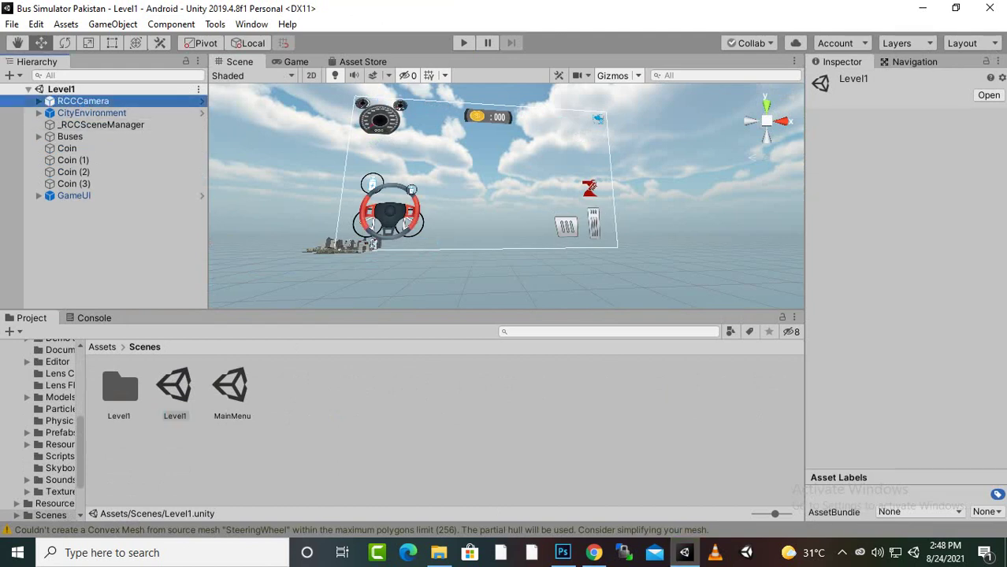
click(74, 195)
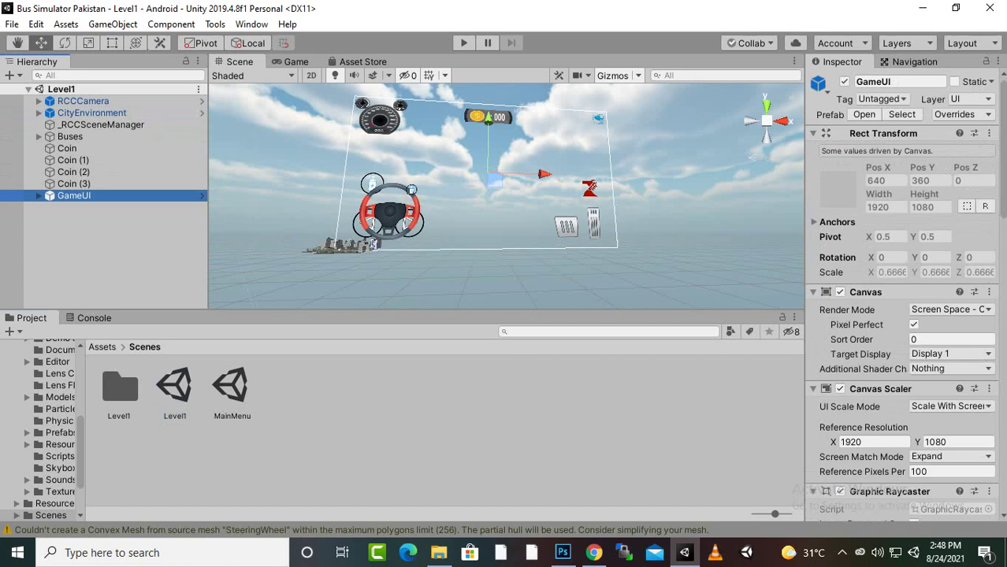
Show the Prefebs folder's contents and rename the scene's GameUI object as GameUINew
click(102, 347)
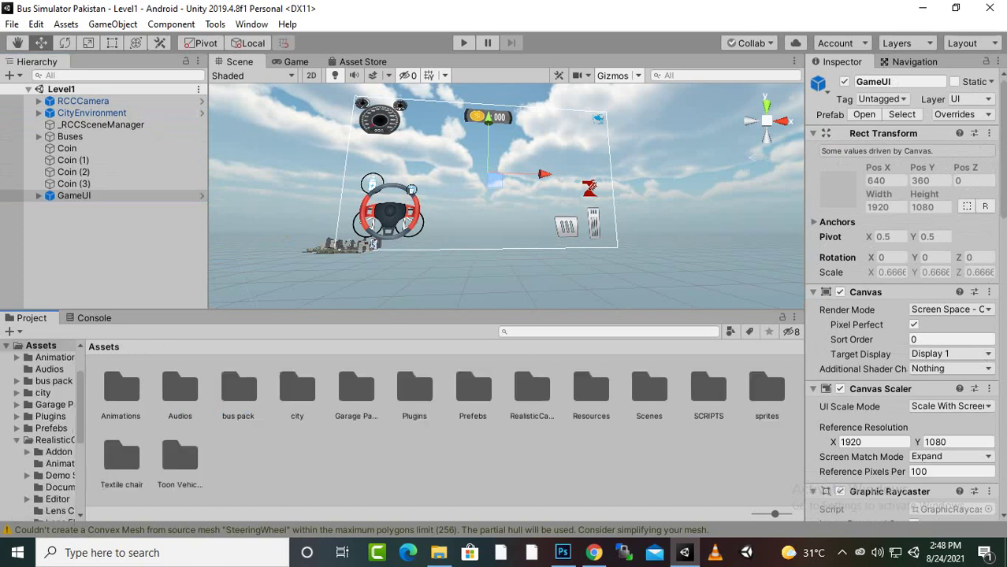
double_click(472, 388)
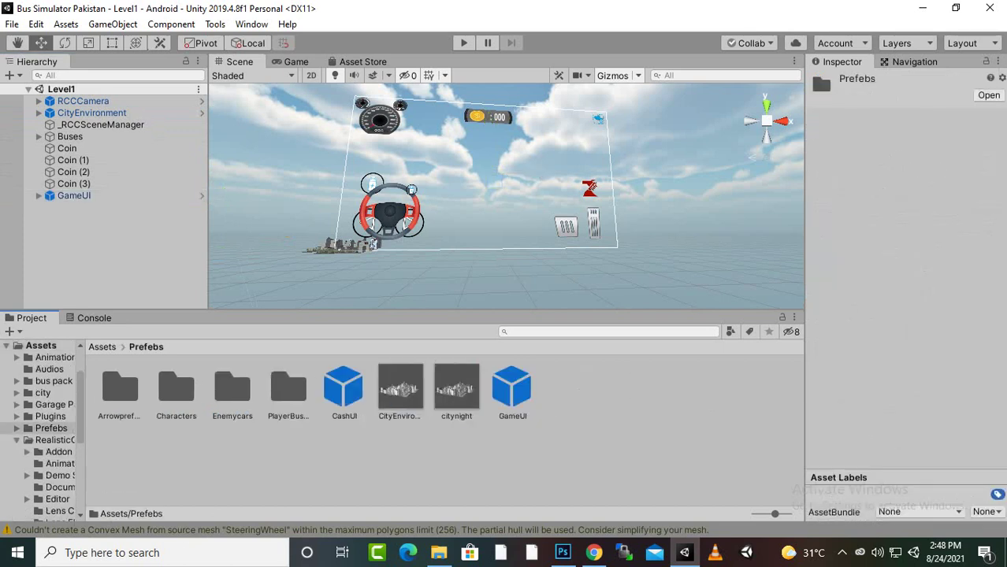
click(74, 195)
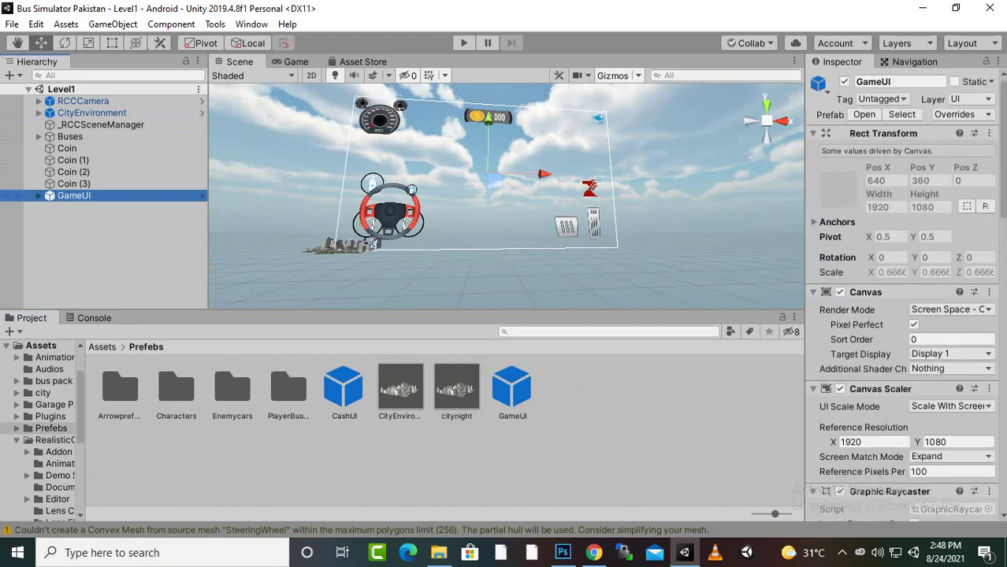
right_click(71, 196)
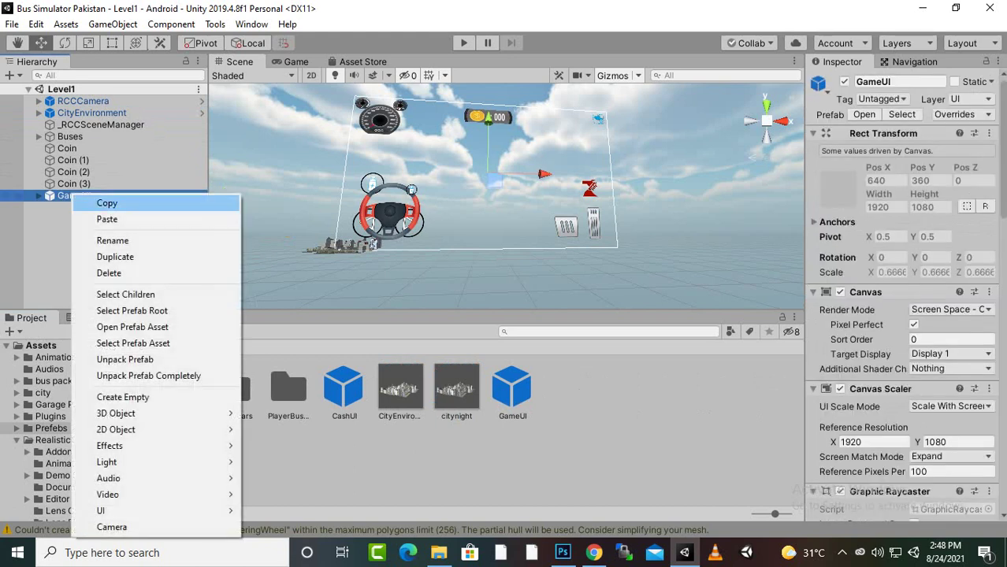
click(104, 242)
click(96, 196)
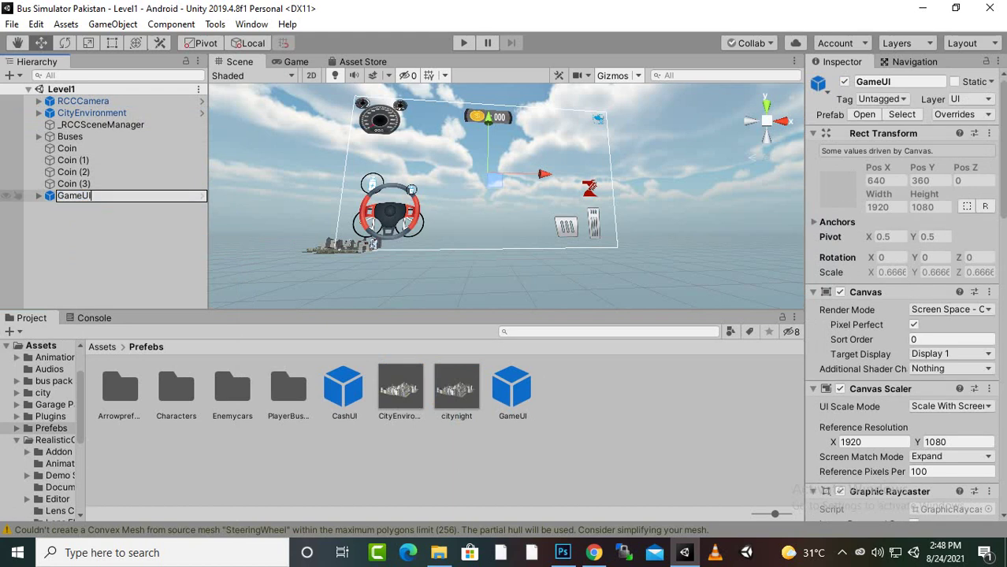
text(New)
key(Return)
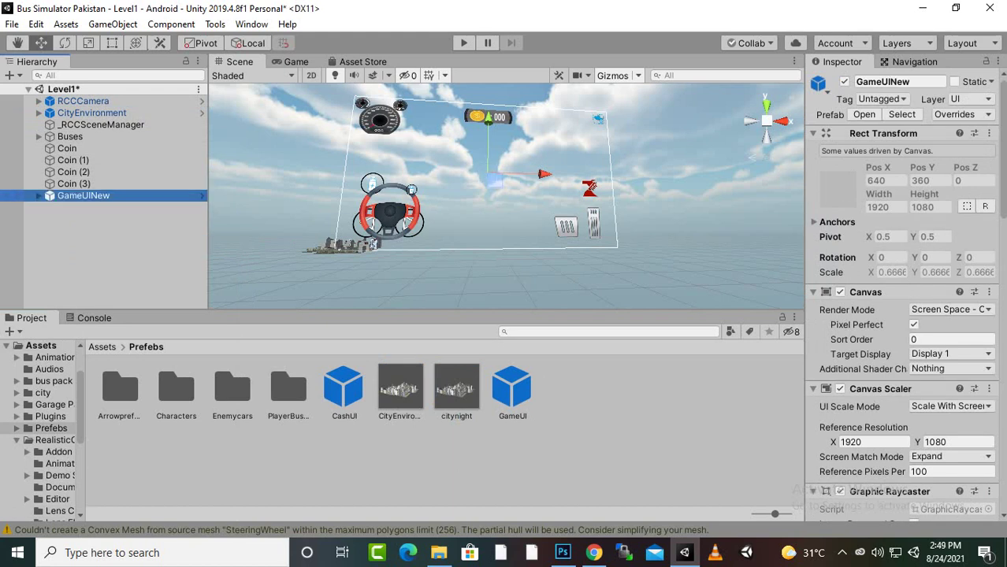
Save GameUINew as a new original prefab in the Prefebs folder and open it for editing
drag(84, 195, 465, 461)
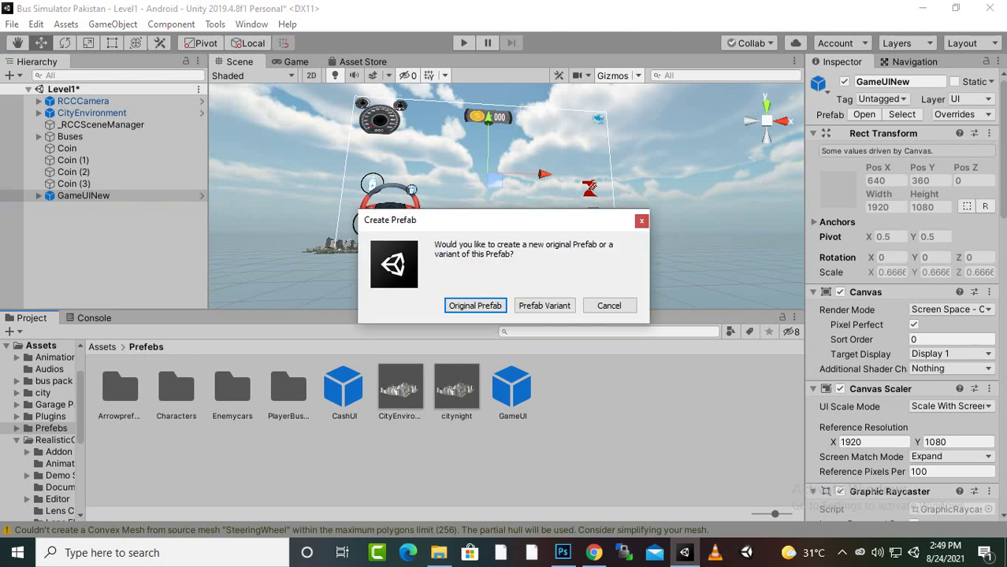
key(Return)
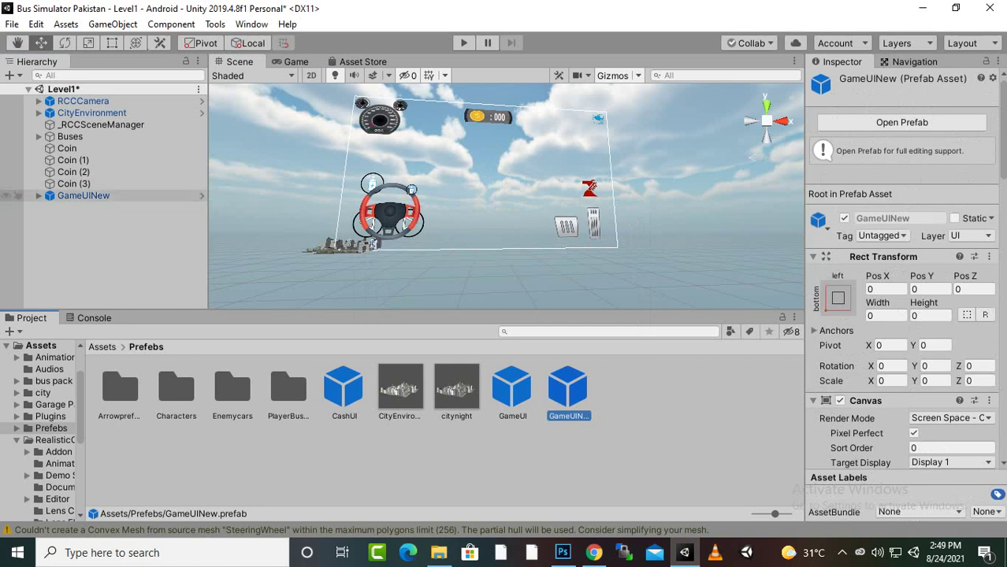
click(84, 195)
click(865, 115)
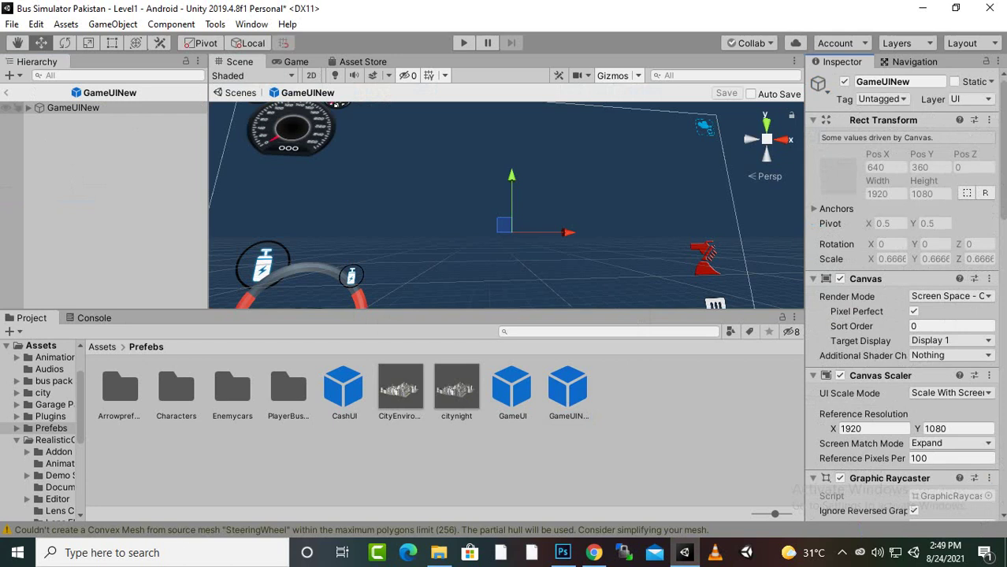
Activate the Options Button under TEST BUTTONS in the GameUINew prefab and check the interface in the Game view
click(28, 108)
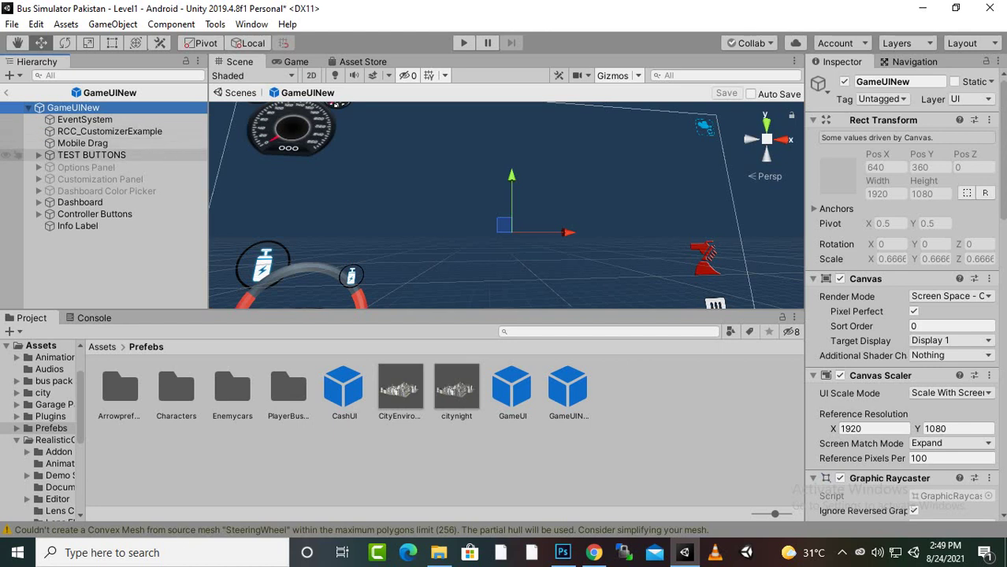
click(38, 155)
click(97, 167)
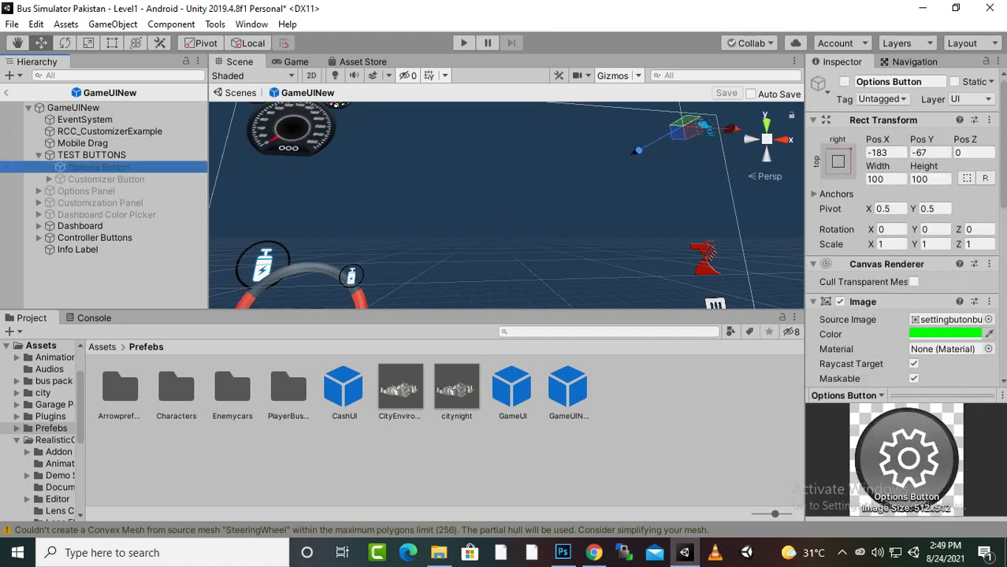
click(844, 81)
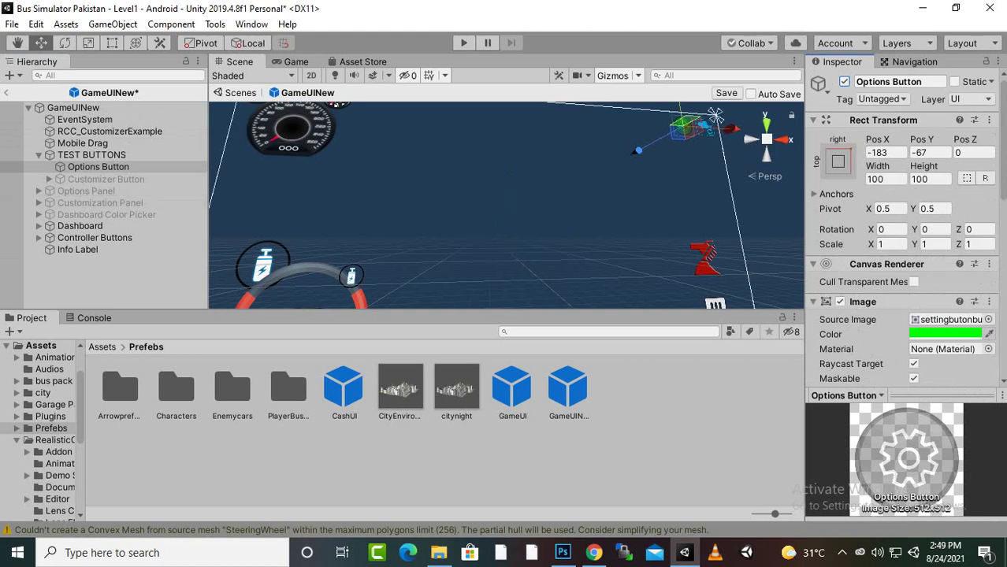
click(296, 61)
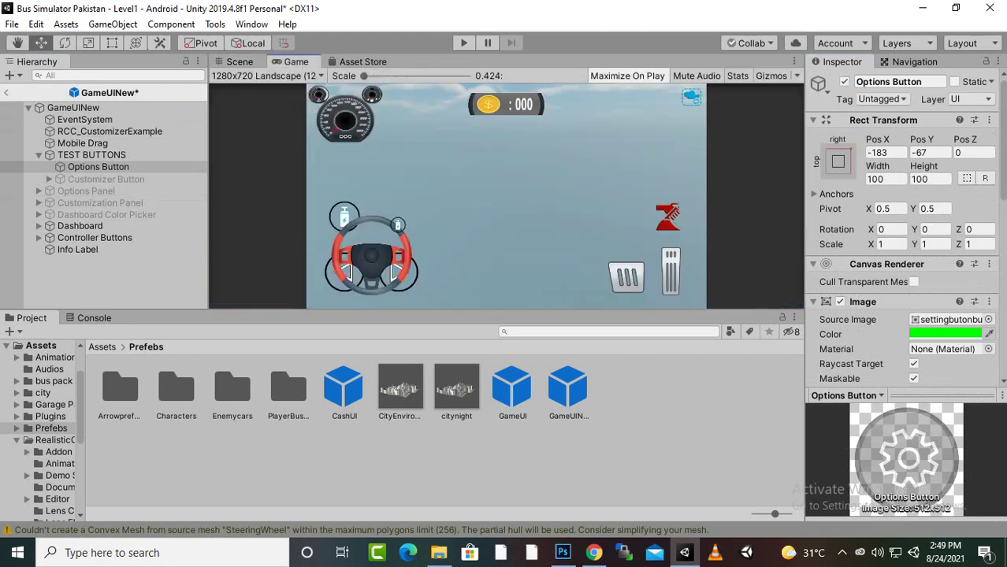
click(241, 61)
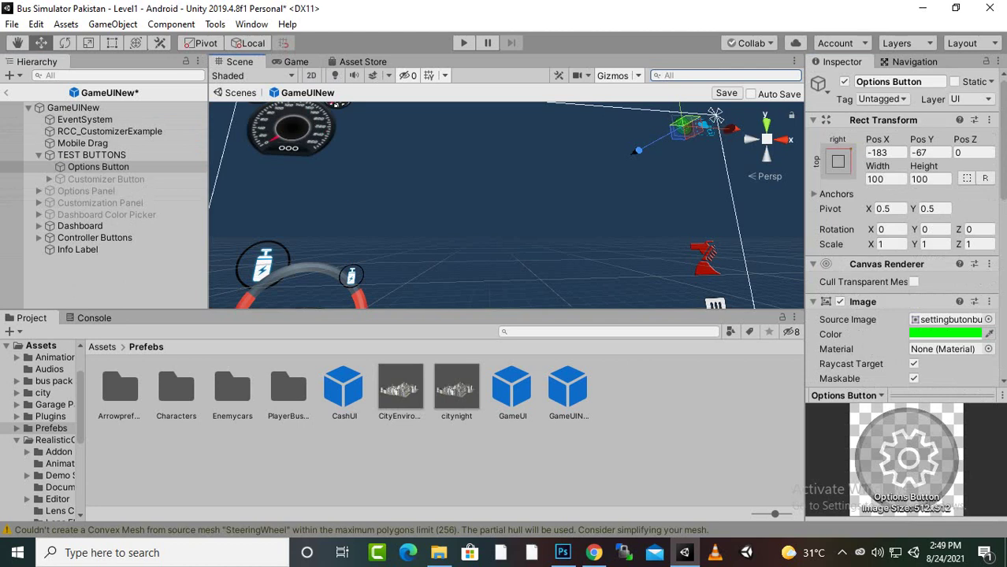
scroll(506, 204, down, 1)
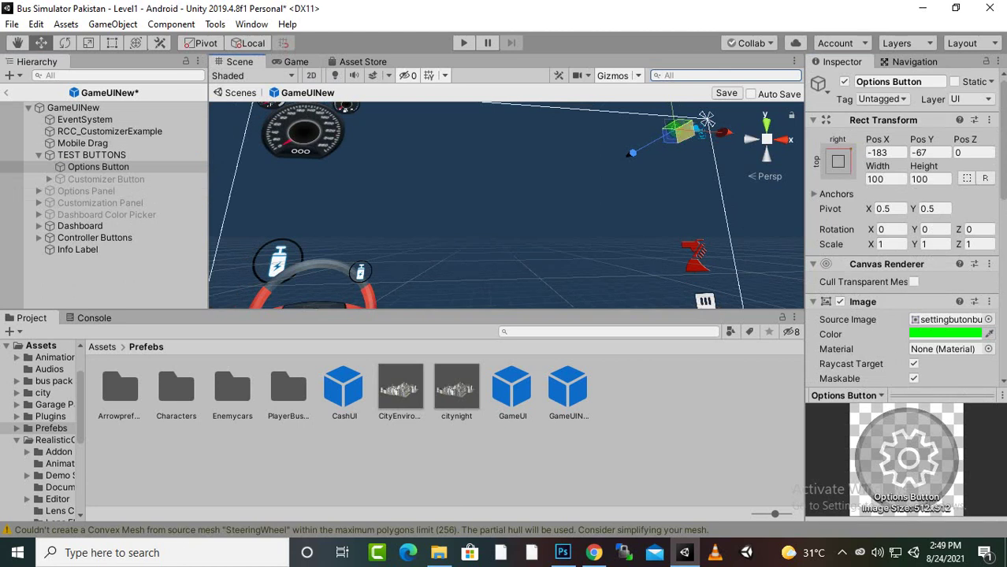
Save the Options Button change in the GameUINew prefab and return to the Level1 scene
key(f)
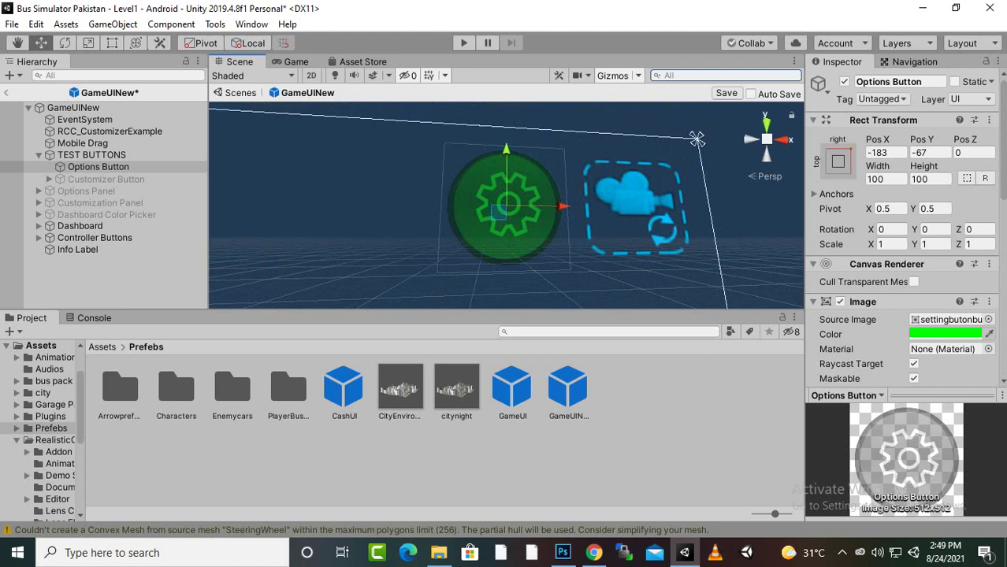
click(98, 167)
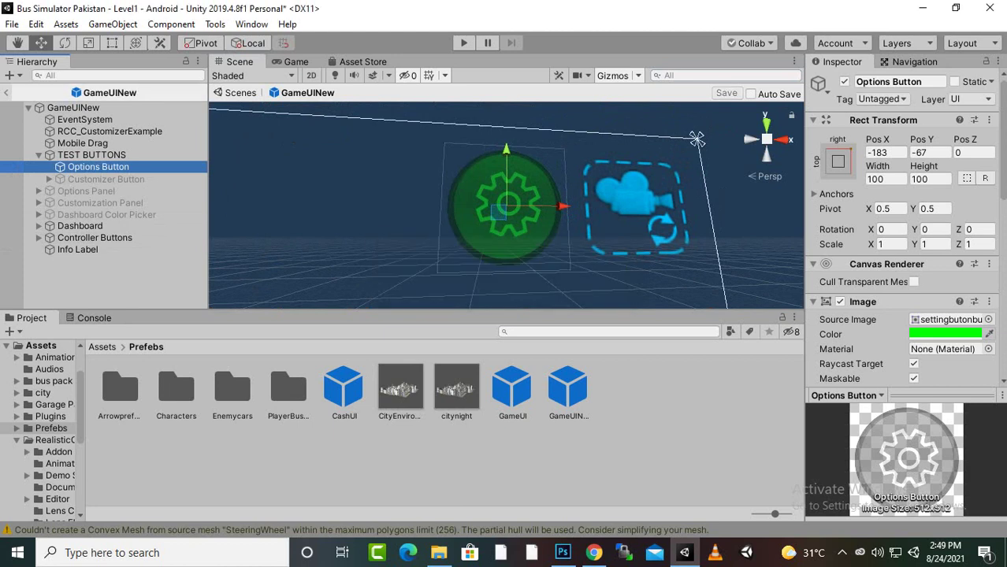
click(6, 92)
Play-test Level1, applying the Mobile controller, UI Buttons and Simulator behavior in the in-game options panel, and stop play mode
click(464, 44)
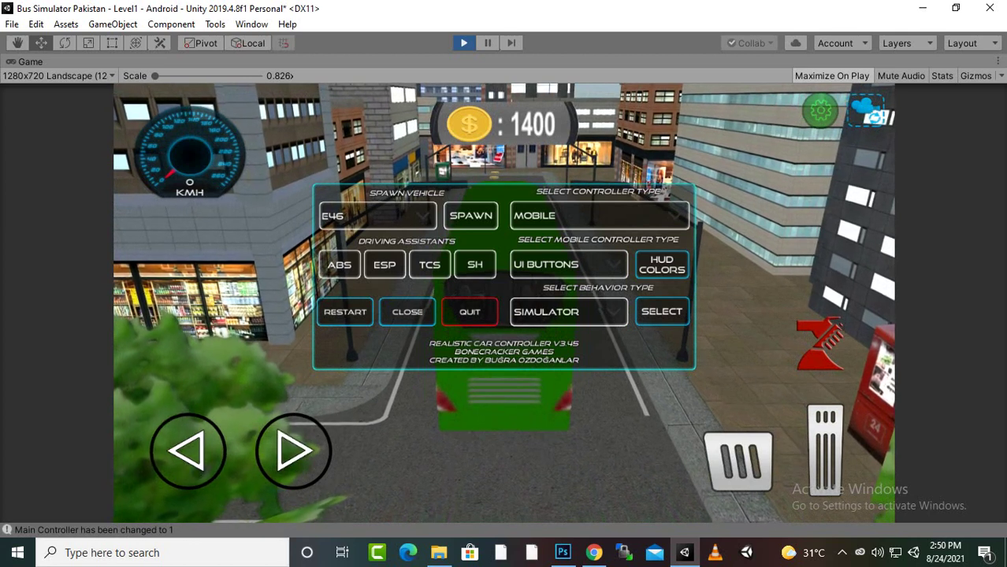
click(662, 312)
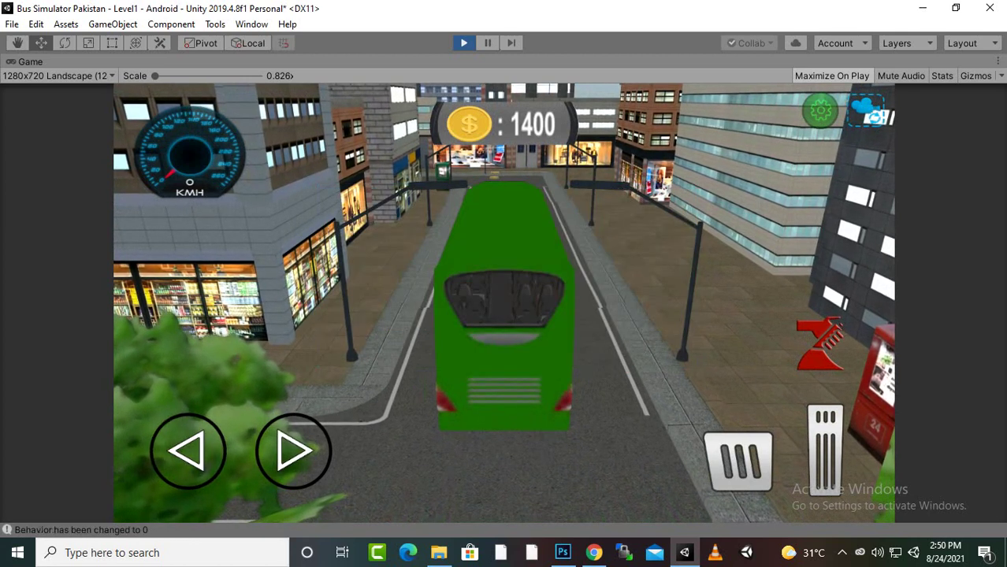
key(ctrl+p)
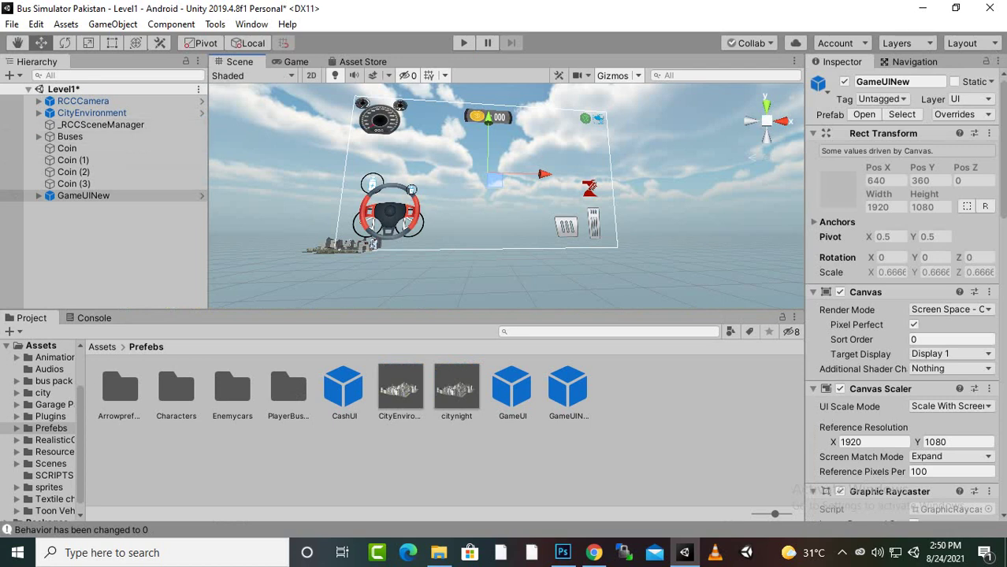
Reopen the GameUINew prefab for editing and select its Options Button
click(84, 195)
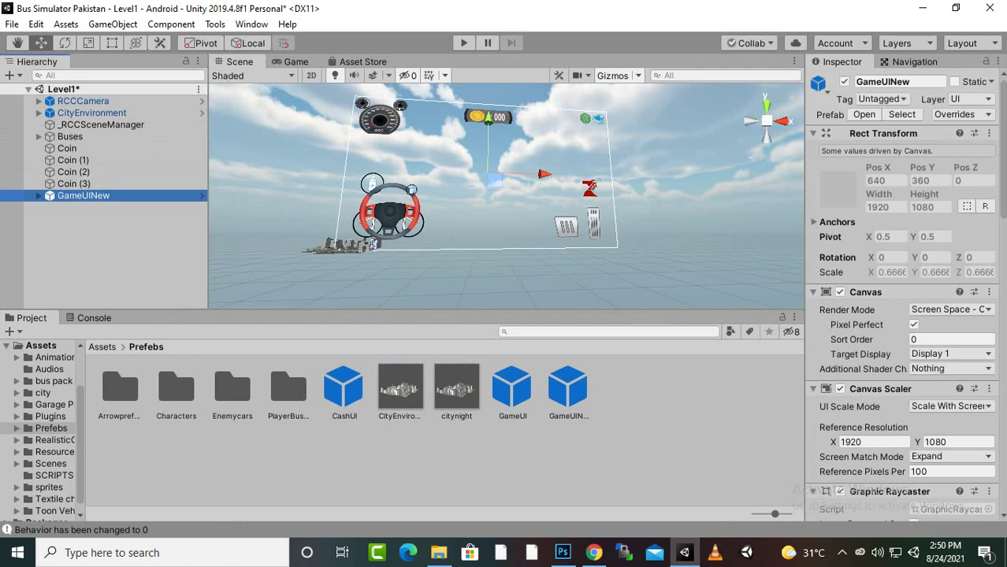
click(864, 115)
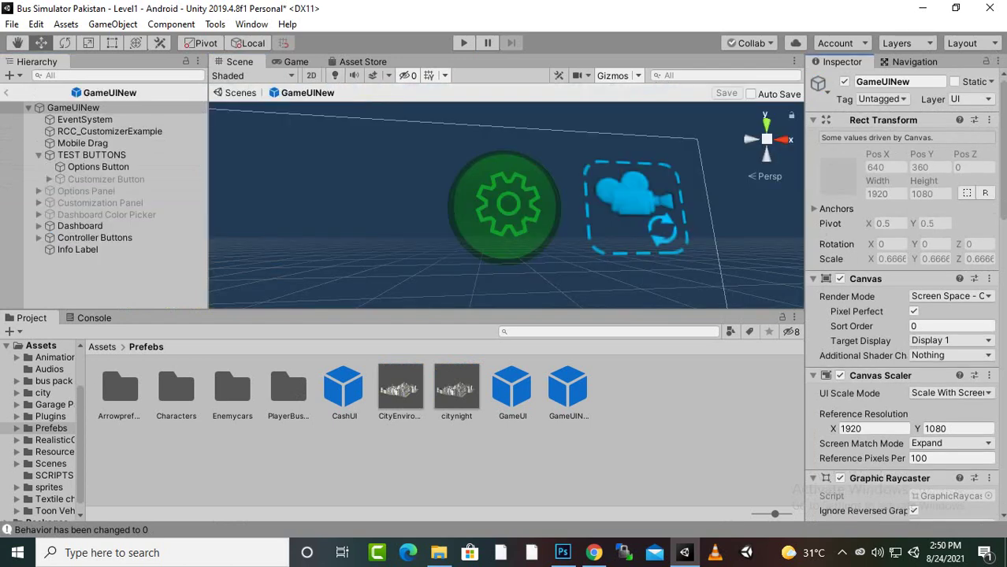
click(634, 204)
click(634, 203)
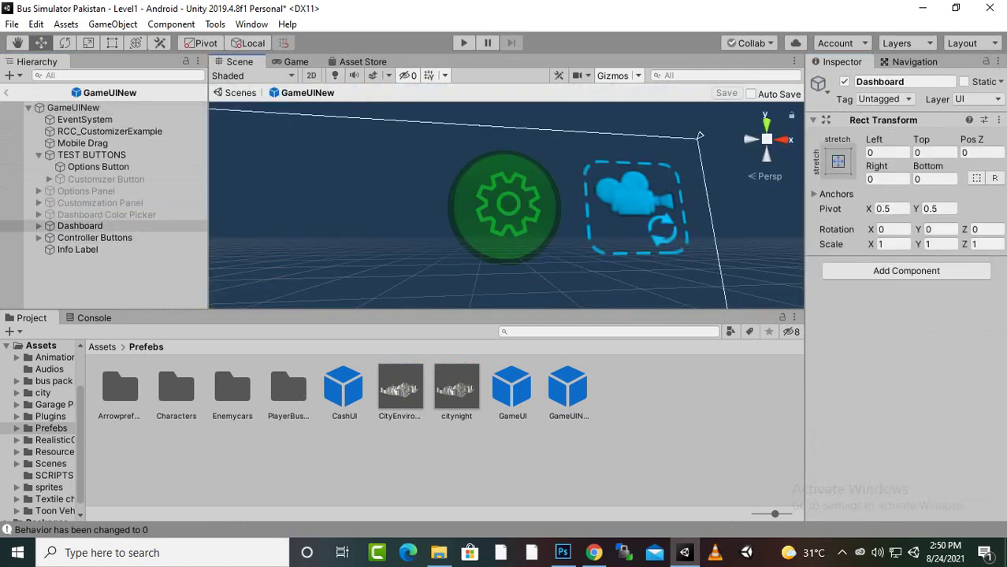
click(504, 205)
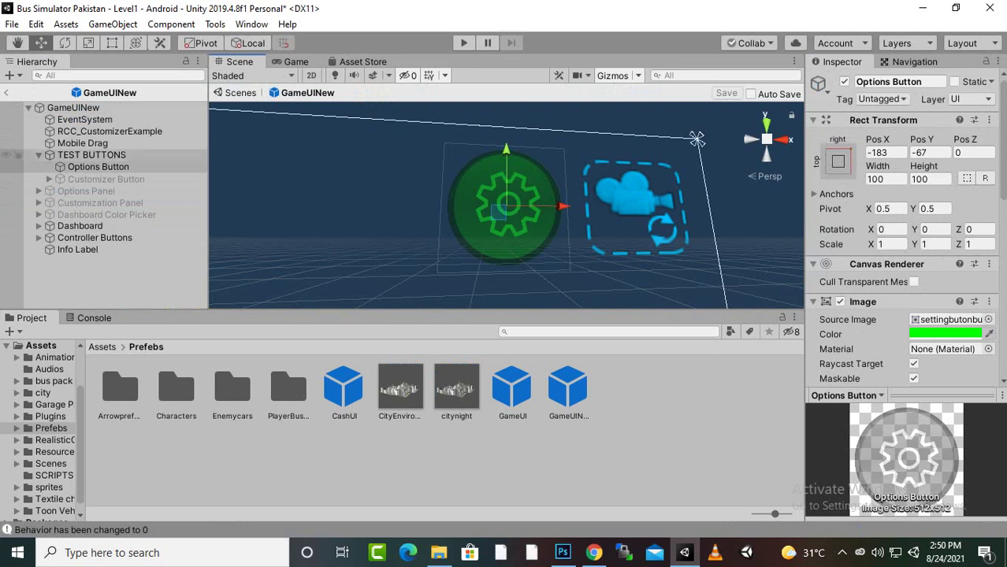
click(99, 167)
Examine the Options Button's On Click events and locate the Options Panel and TEST BUTTONS objects they control
scroll(906, 237, down, 5)
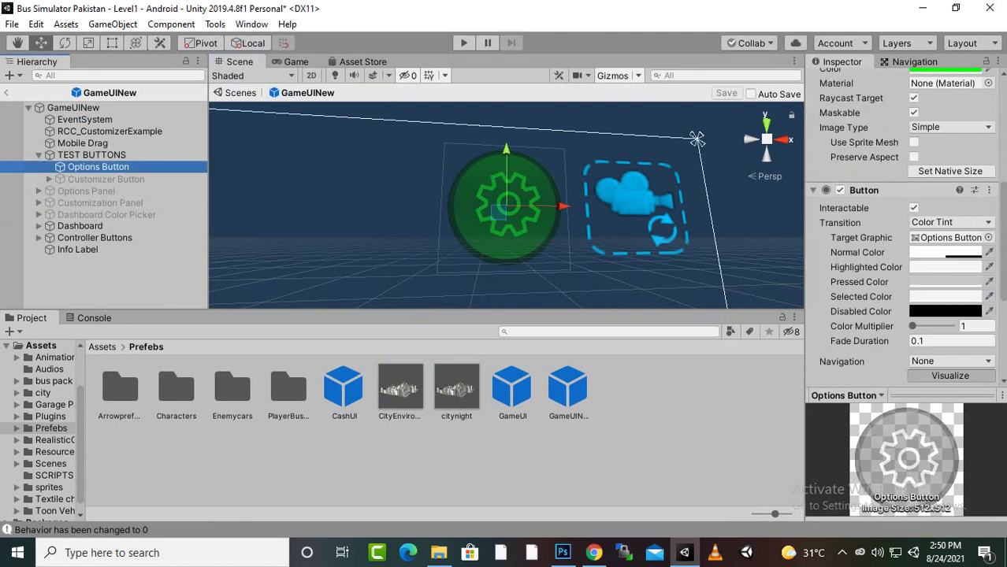
scroll(907, 236, down, 5)
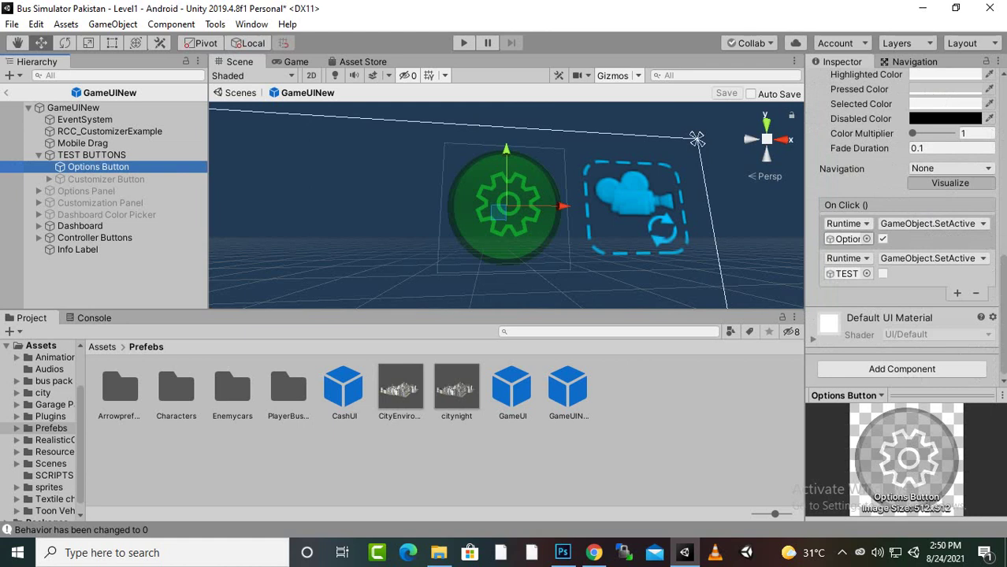
click(848, 239)
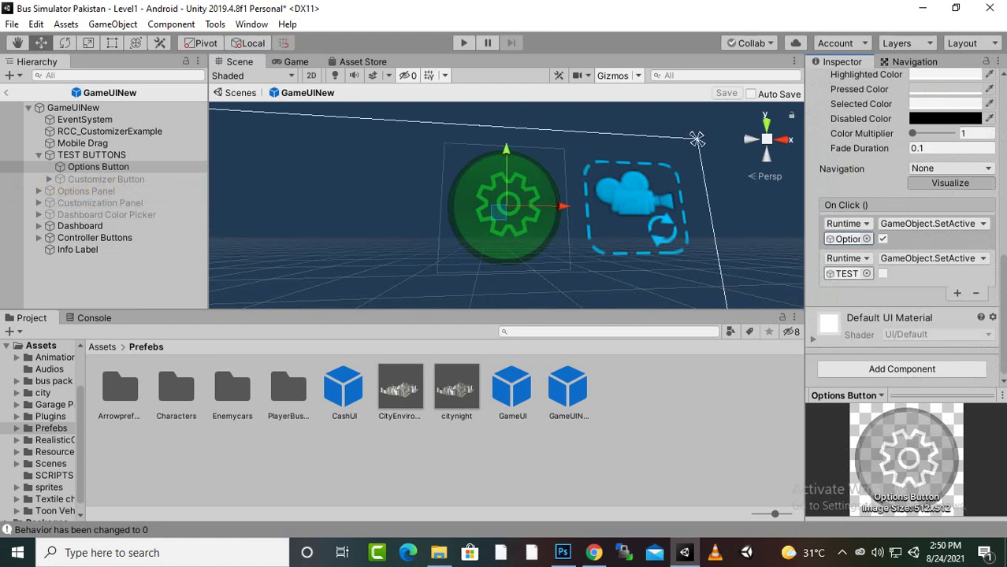
click(847, 273)
click(92, 155)
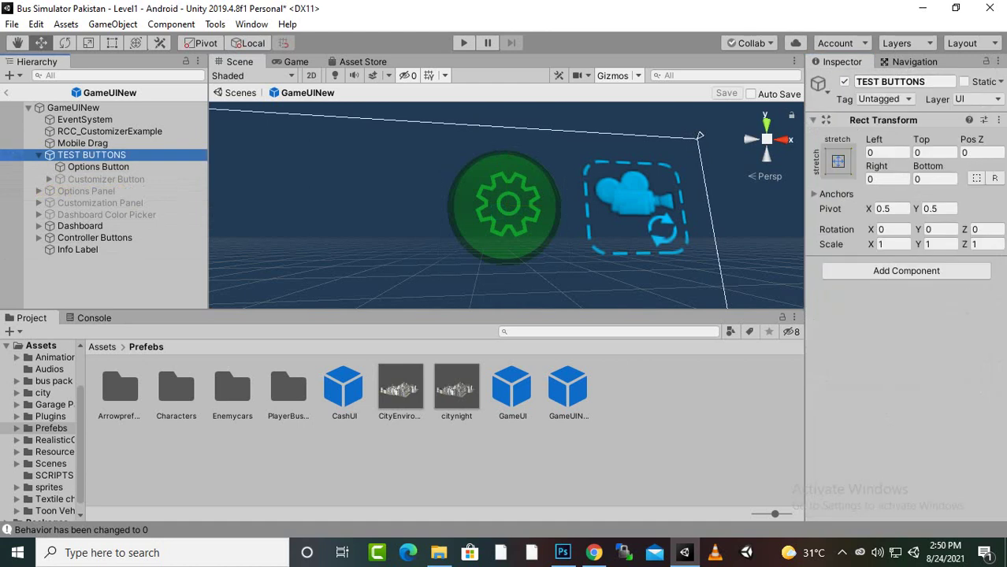
click(98, 166)
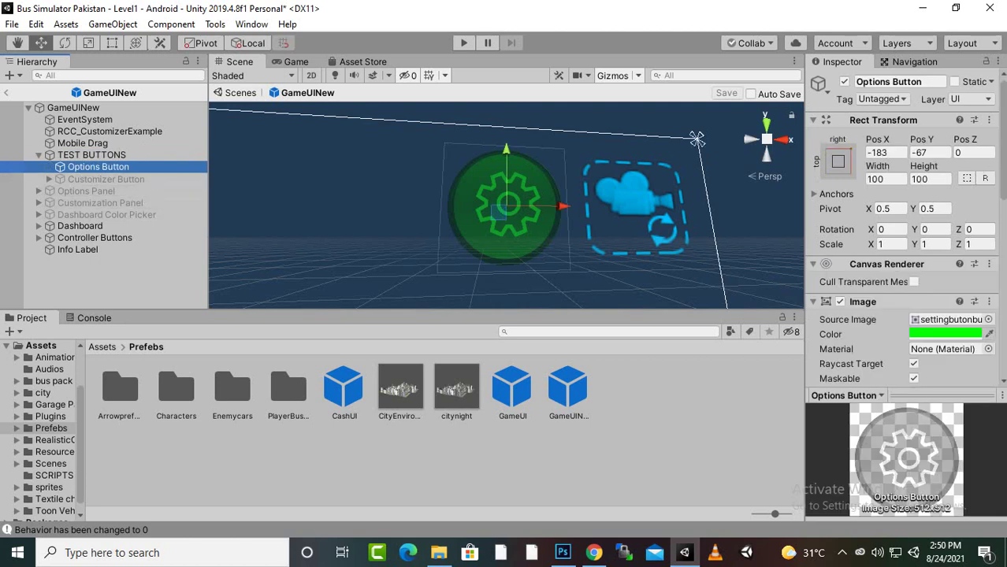
Activate the Options Panel in the GameUINew prefab and frame it in the Scene view
scroll(506, 205, down, 8)
scroll(507, 205, down, 2)
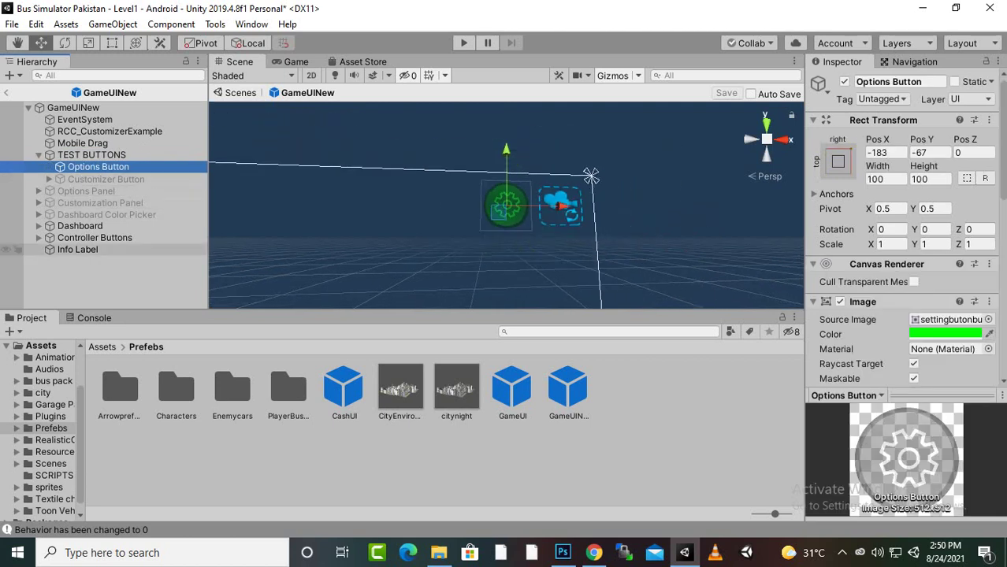
click(85, 192)
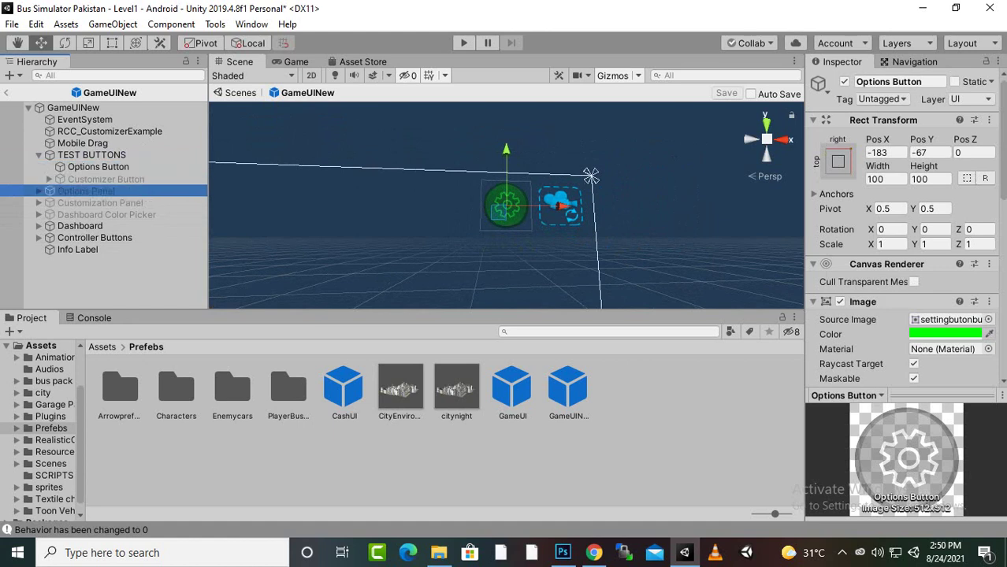
click(845, 81)
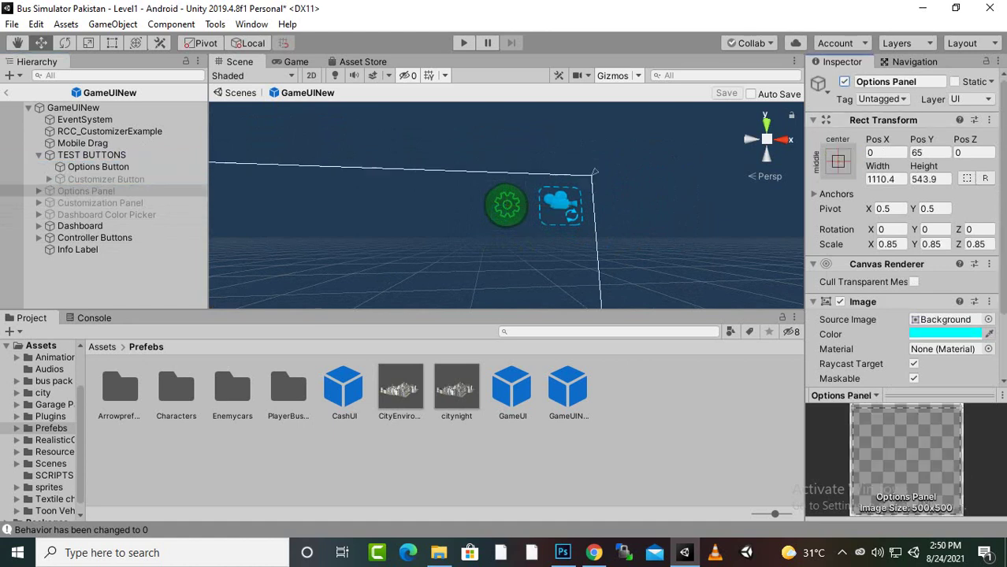
key(f)
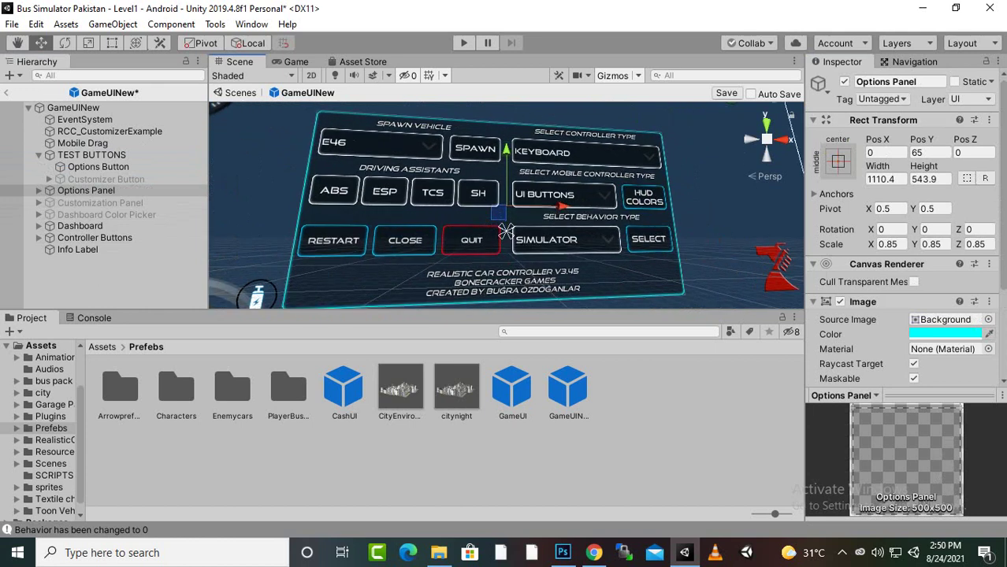
mouse_move(512, 237)
alt+mouse_down()
mouse_move(418, 236)
mouse_move(505, 231)
alt+mouse_up()
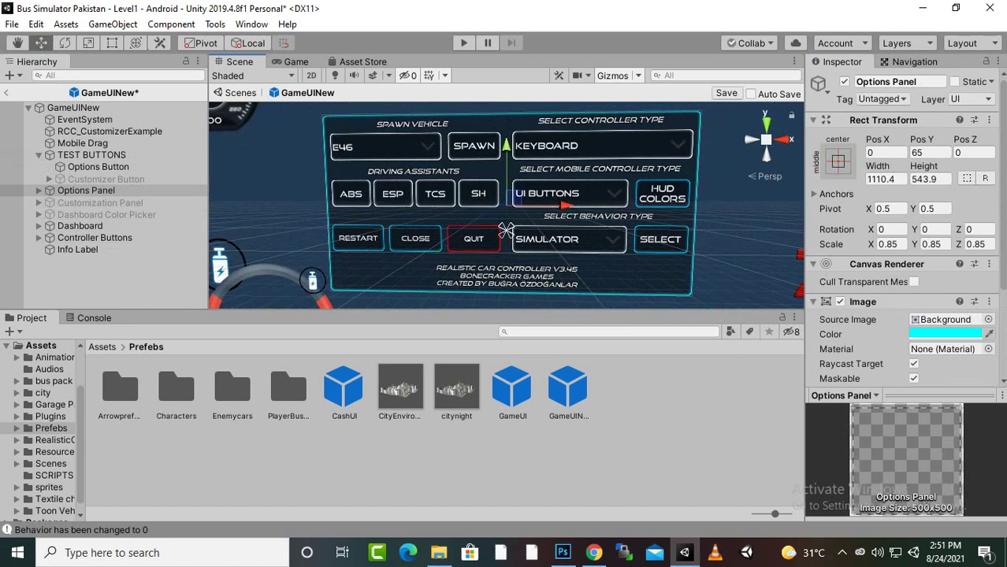
scroll(505, 230, up, 2)
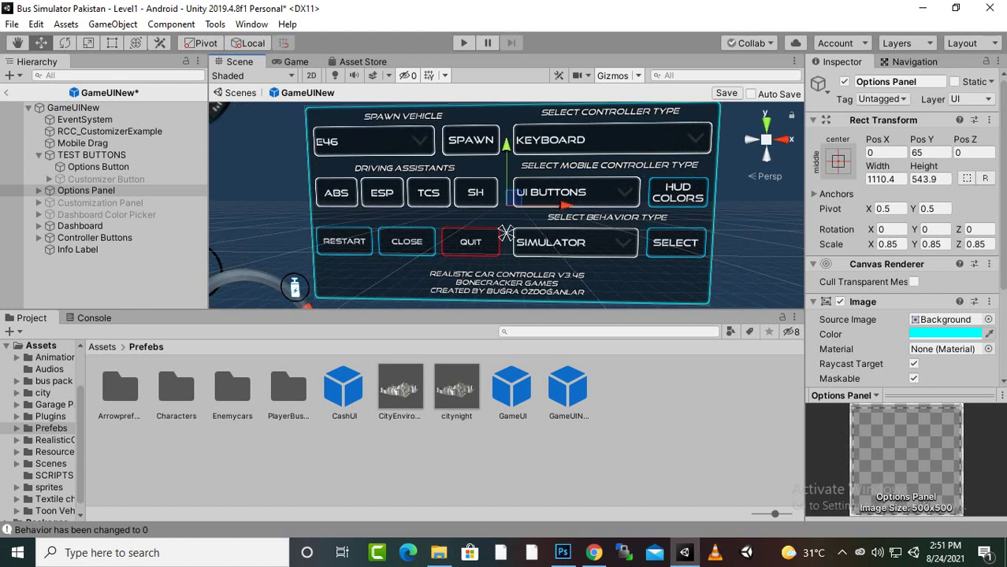
Select the Controller Type (Mobile) dropdown in the Options Panel and show its Options list and On Value Changed event
click(565, 194)
click(565, 193)
click(564, 194)
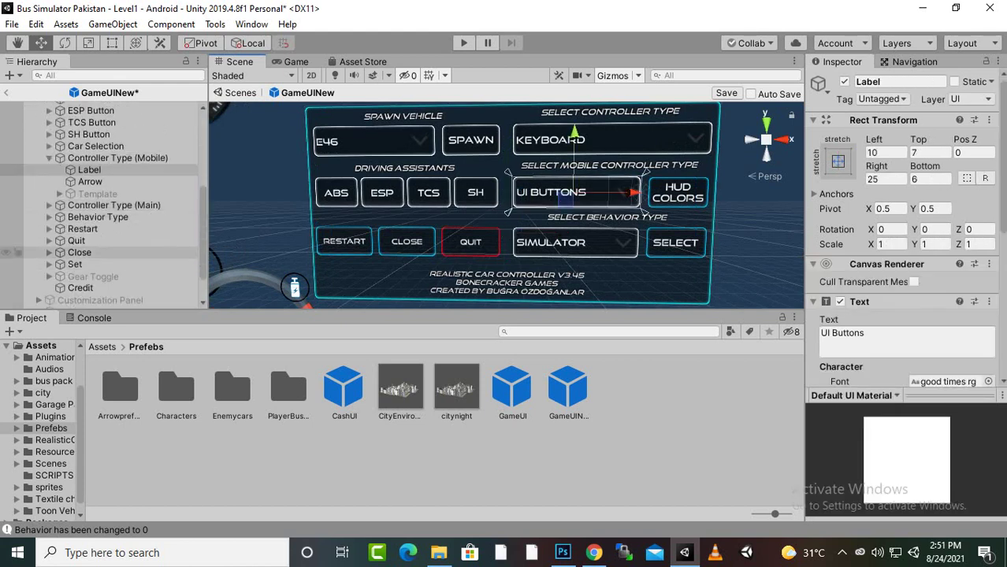
click(506, 205)
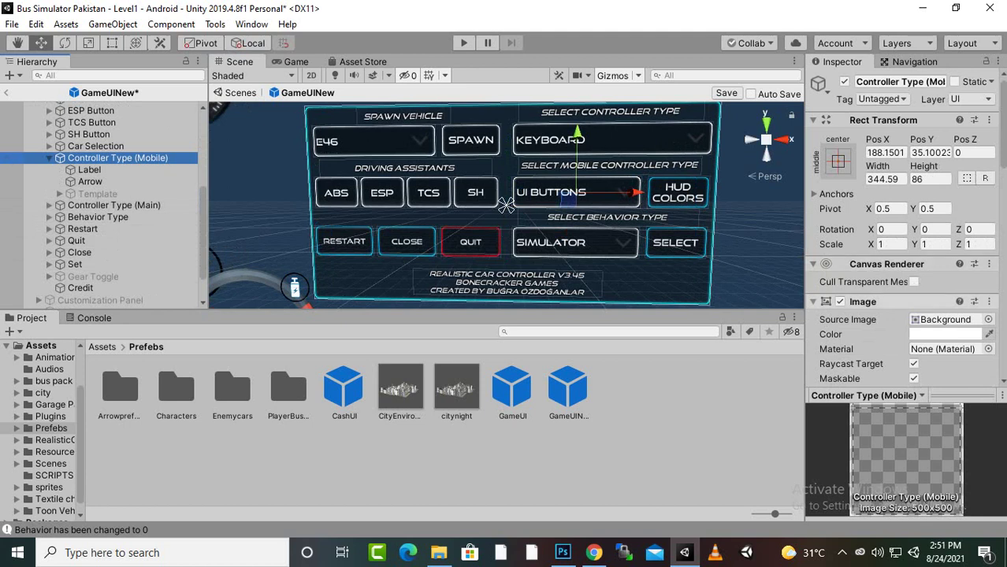
scroll(907, 295, down, 6)
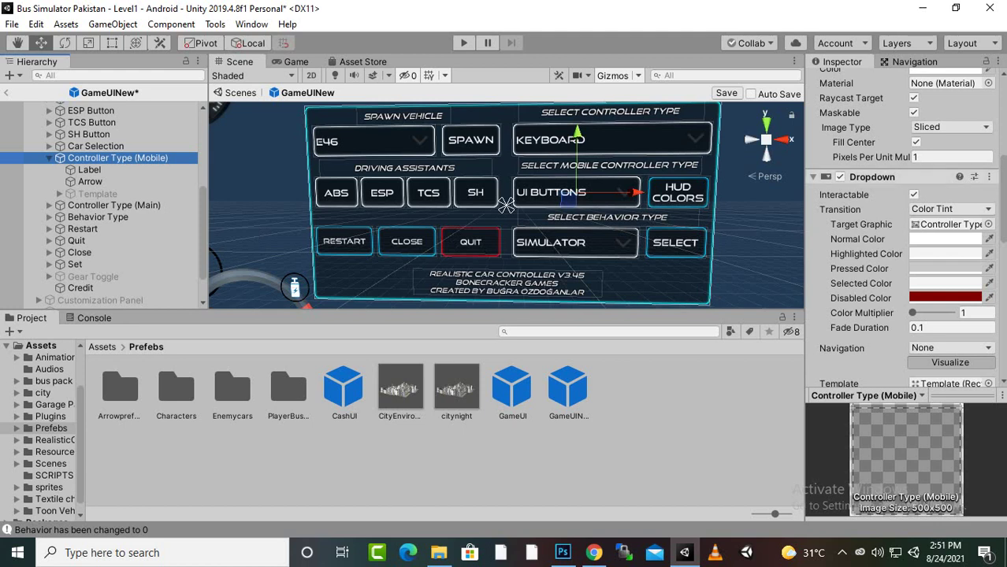
scroll(907, 228, down, 10)
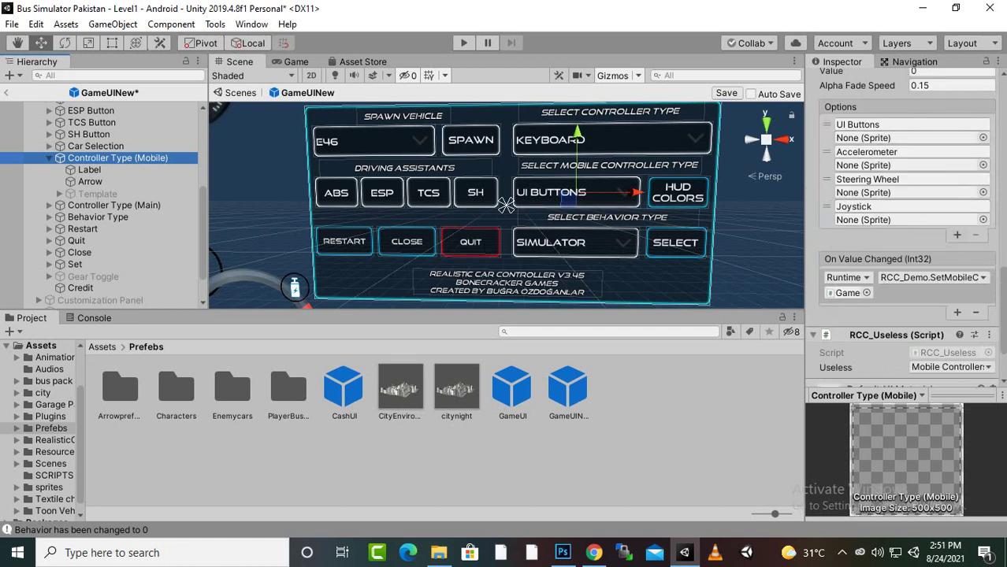
Try adding two extra entries to the mobile controller dropdown's Options list, and remove them again
click(958, 234)
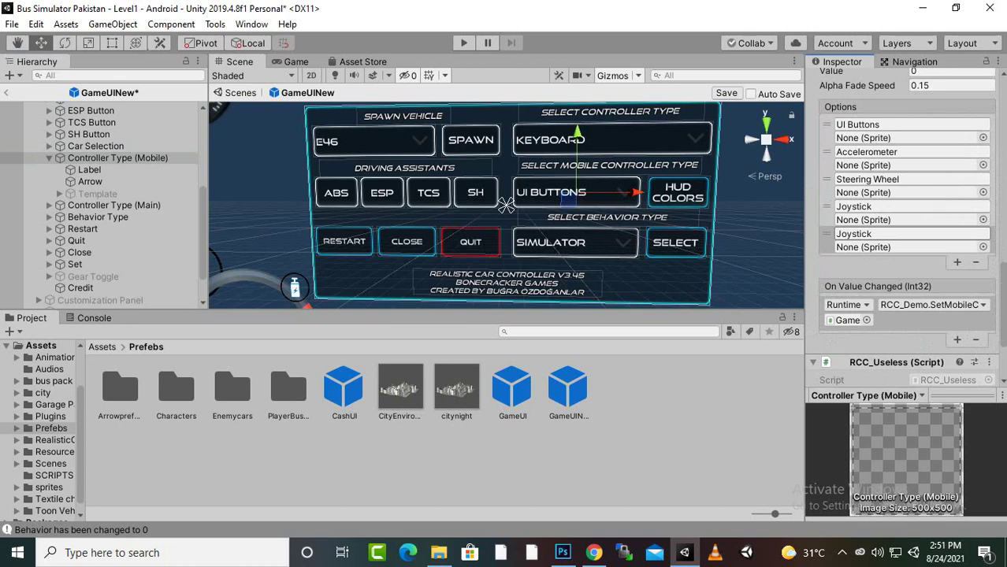
click(906, 132)
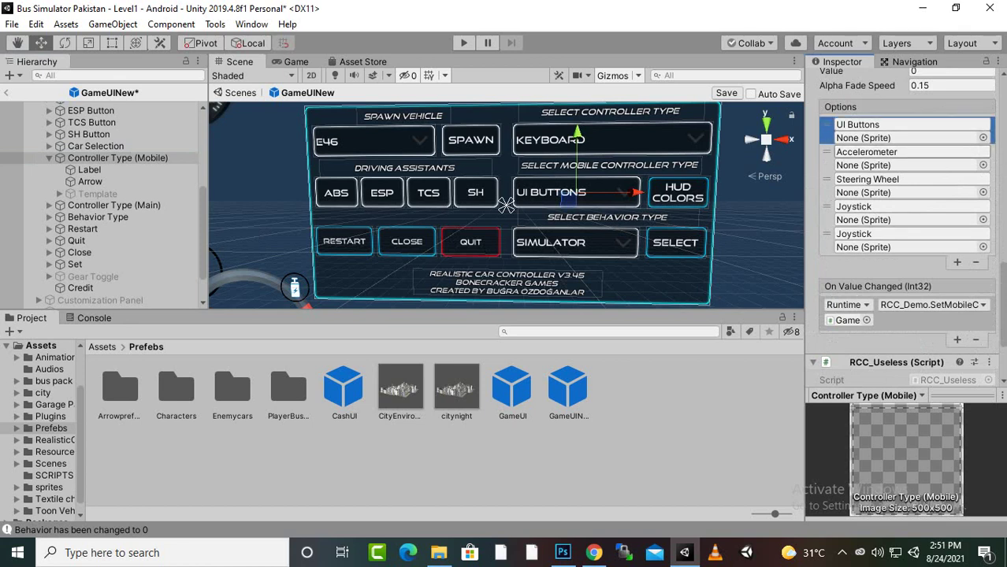
click(906, 152)
key(Tab)
key(Tab)
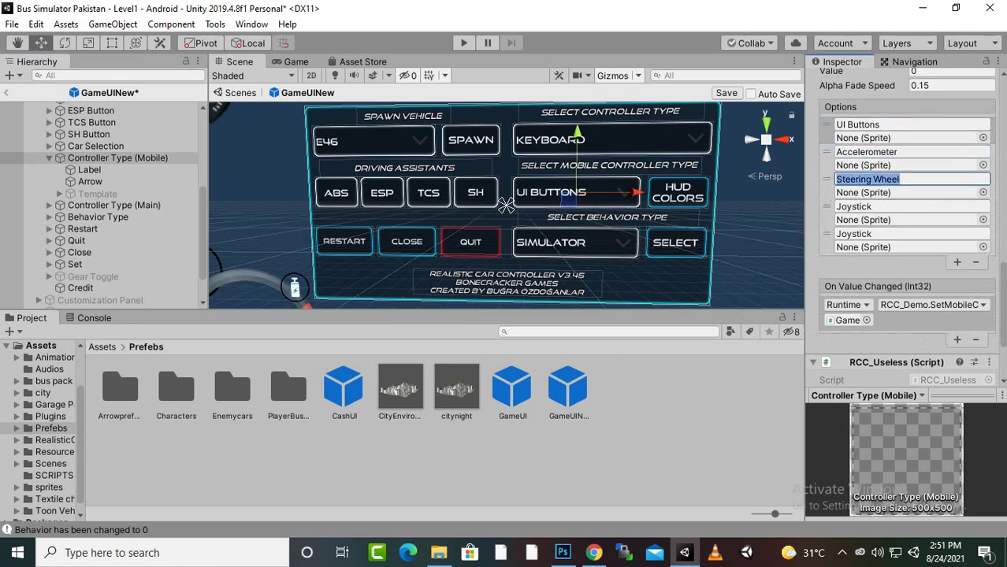
click(958, 262)
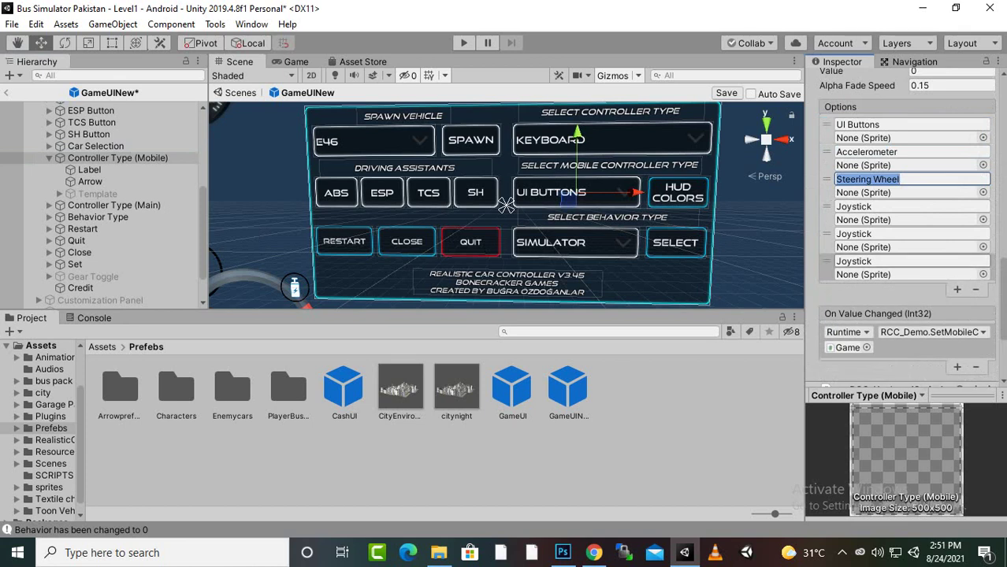
drag(876, 261, 834, 261)
click(875, 234)
drag(874, 234, 834, 234)
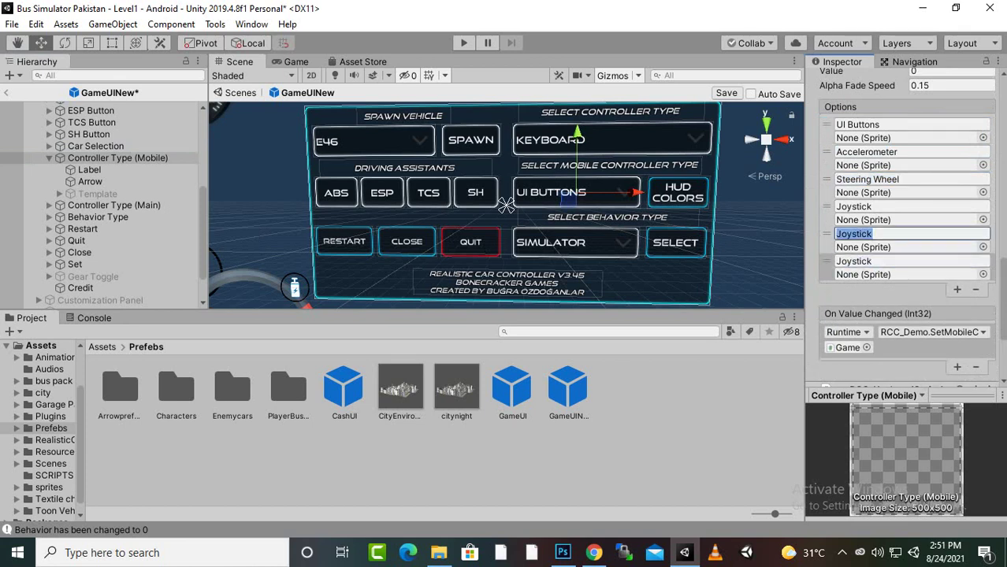
click(975, 290)
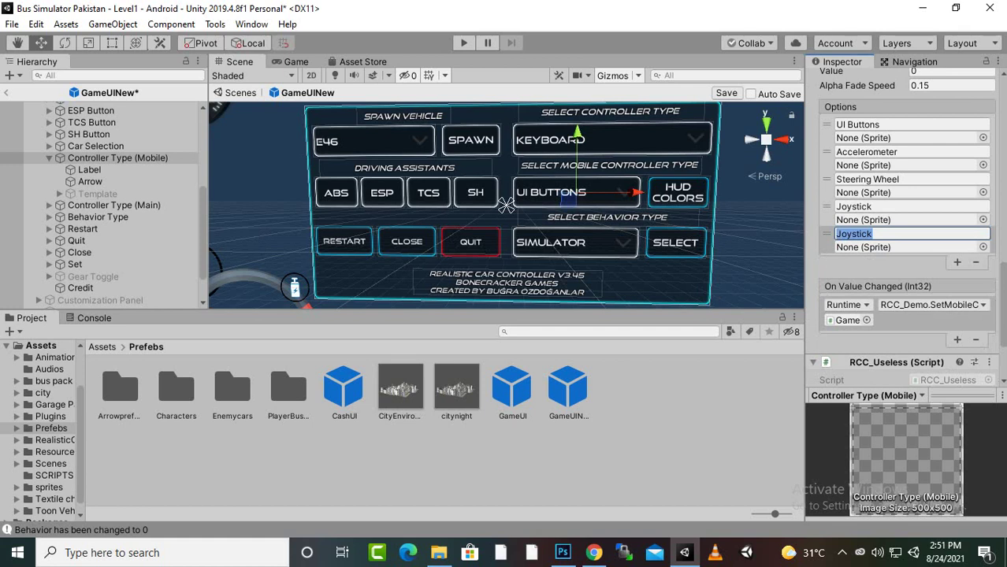
click(976, 263)
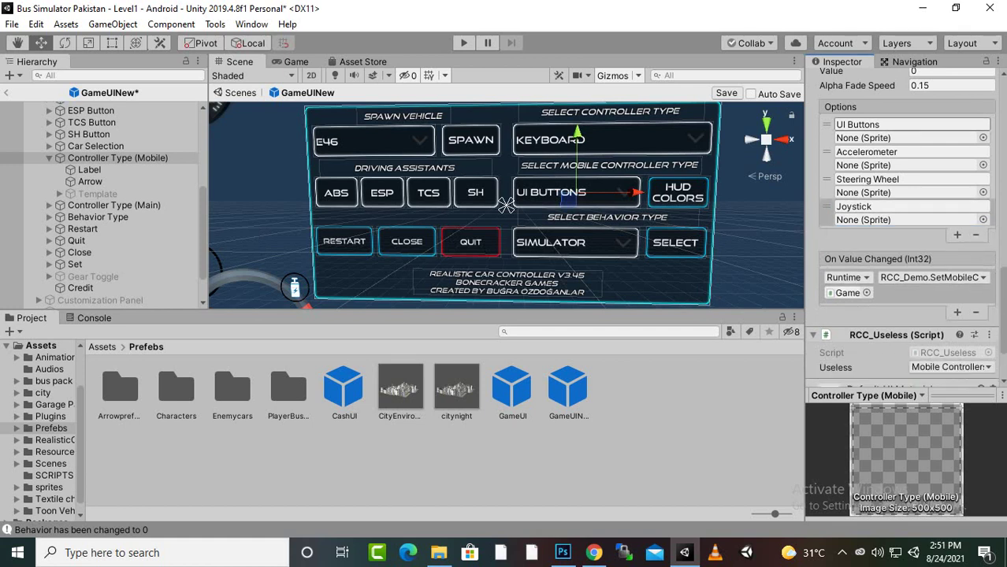
Go through the entries in the mobile controller dropdown's Options list, from UI Buttons to Joystick
key(ctrl+a)
key(Tab)
key(Tab)
key(Tab)
key(Tab)
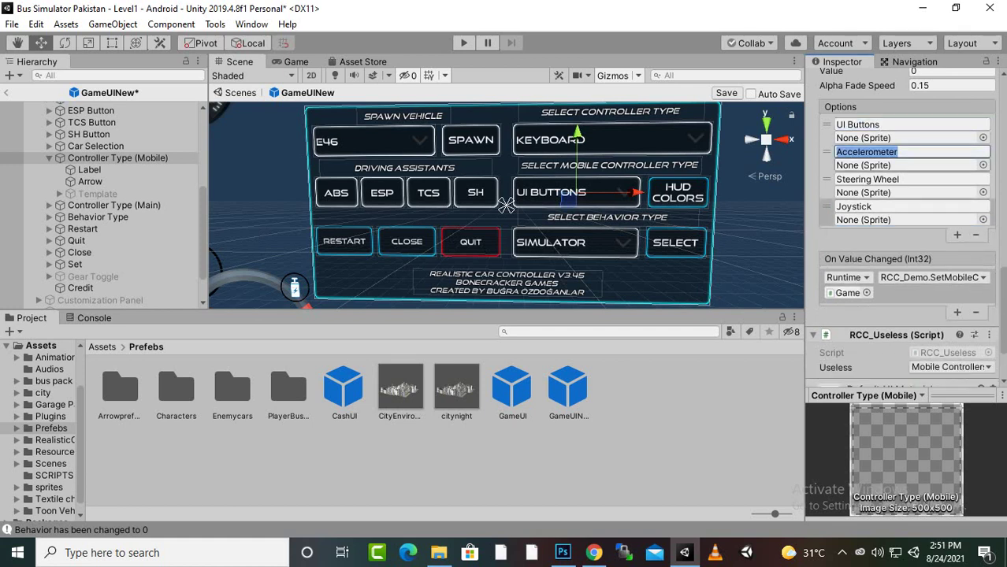
key(Tab)
key(Tab)
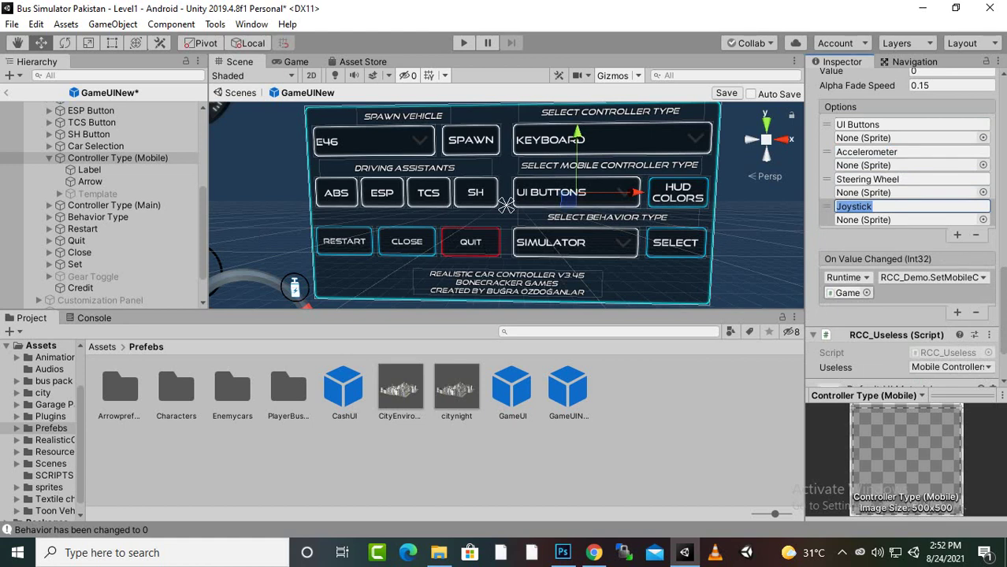
Locate the target object of the dropdown's On Value Changed event and examine the RCC_Demo functions available for it
click(847, 293)
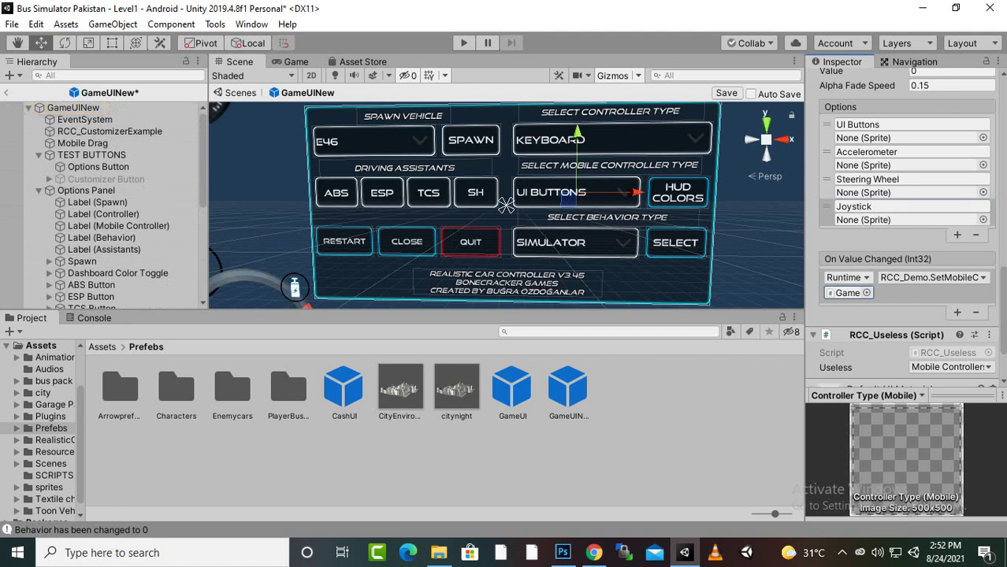
click(933, 279)
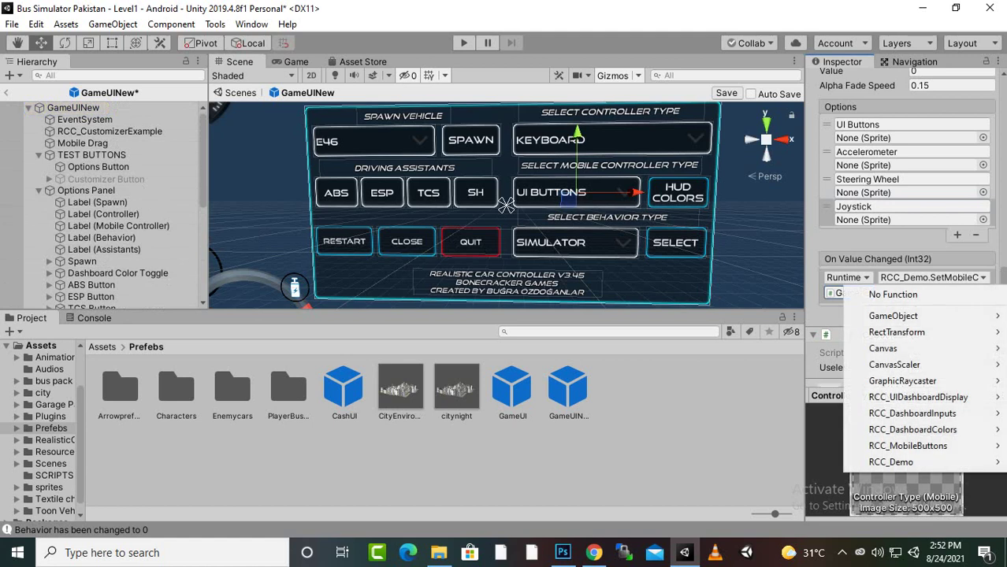
mouse_move(891, 462)
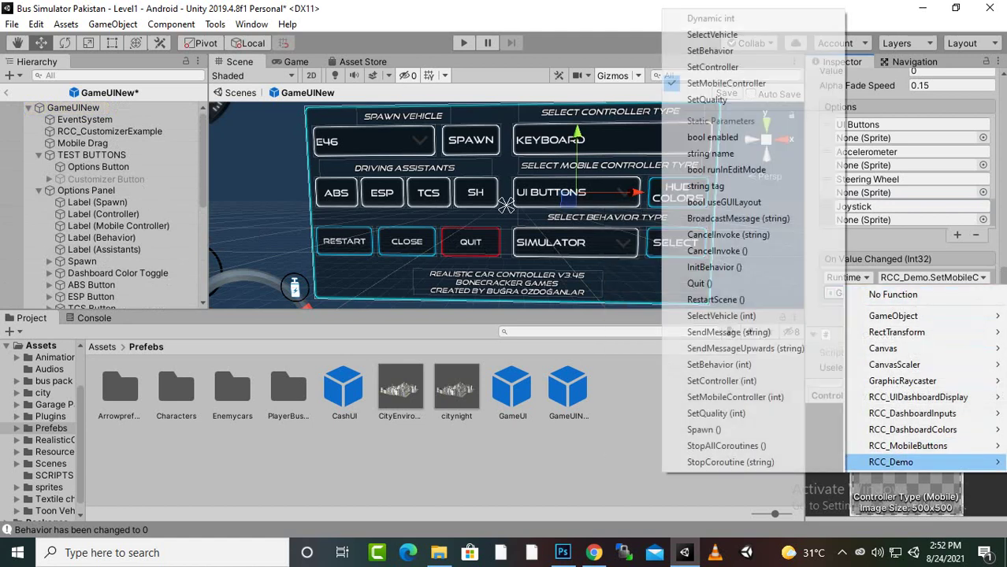
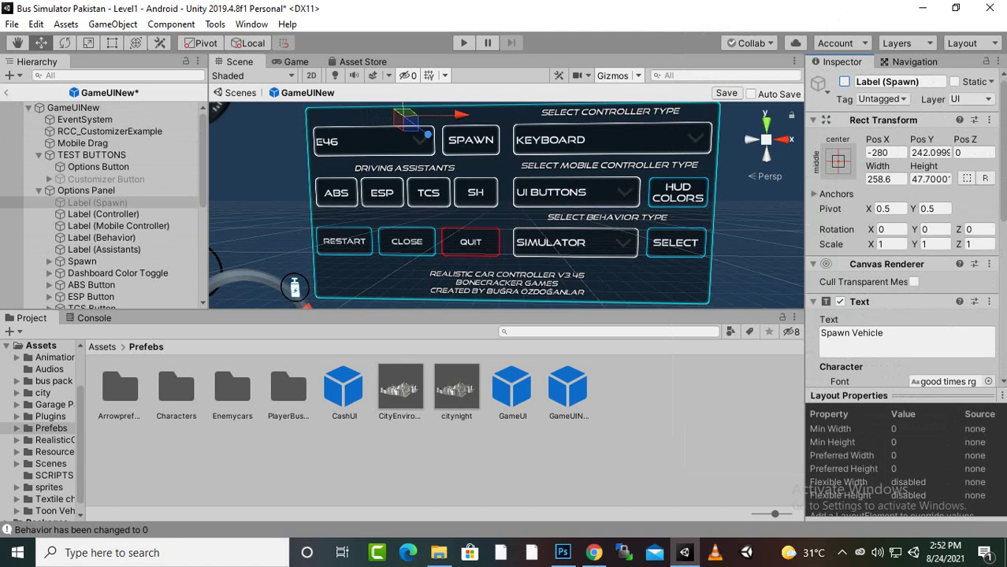
Deactivate the Label (Controller), Label (Behavior) and Label (Assistants) objects in the Options Panel
click(103, 215)
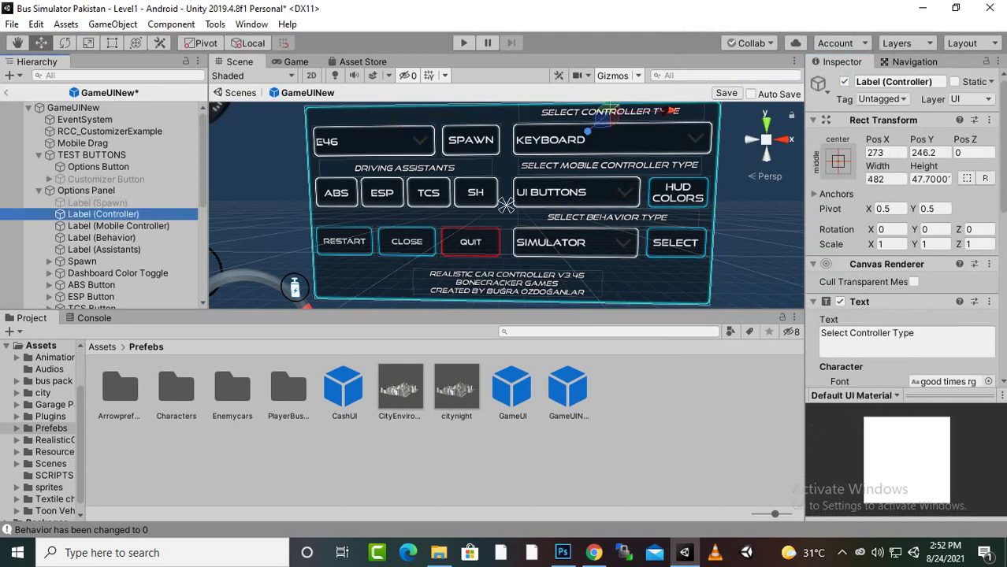
click(844, 81)
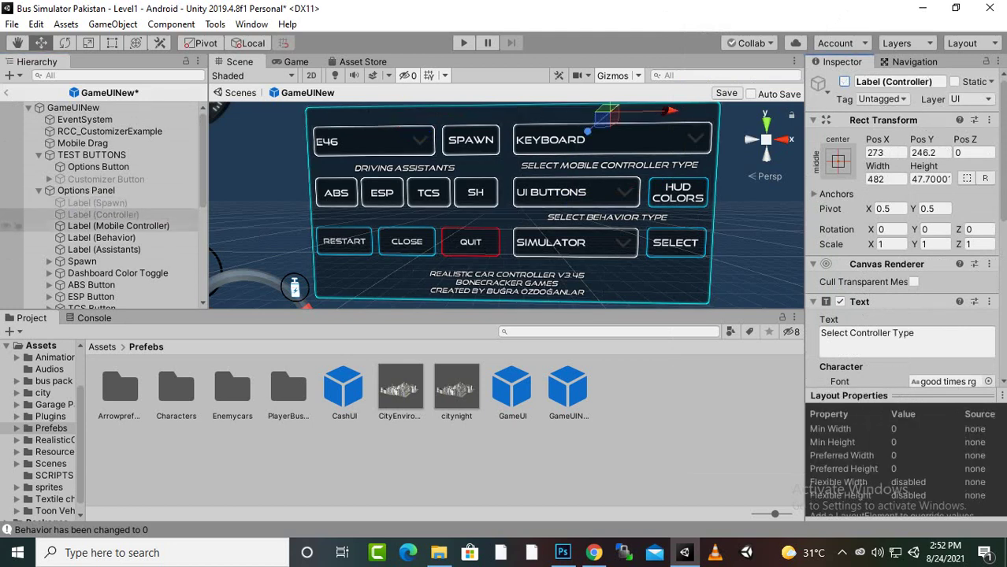
click(119, 226)
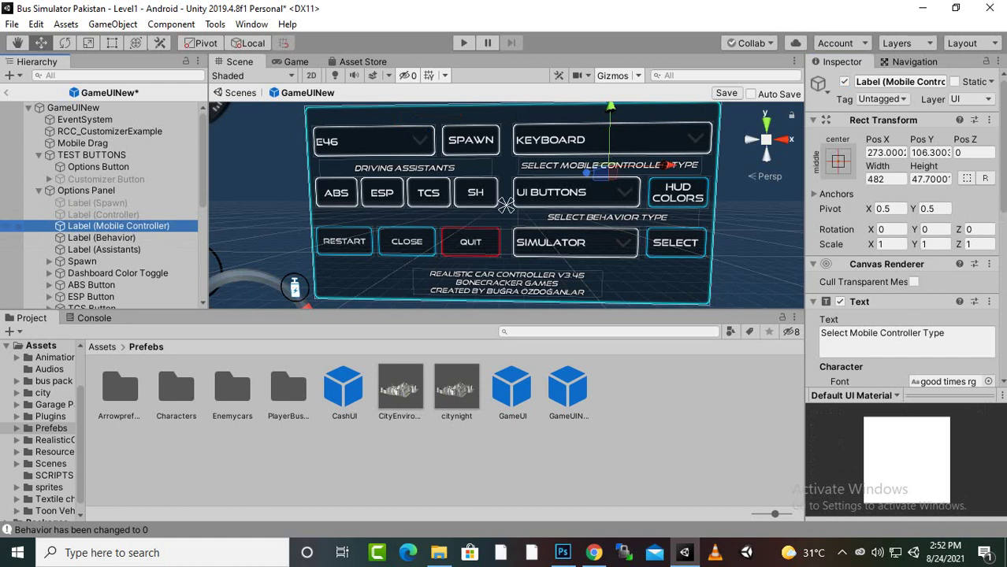
click(102, 238)
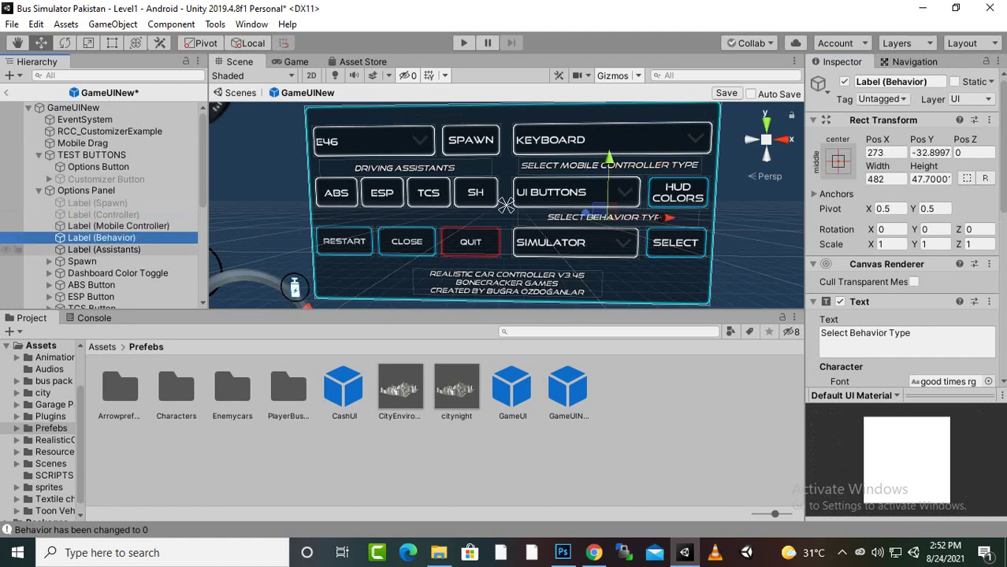
shift+click(104, 249)
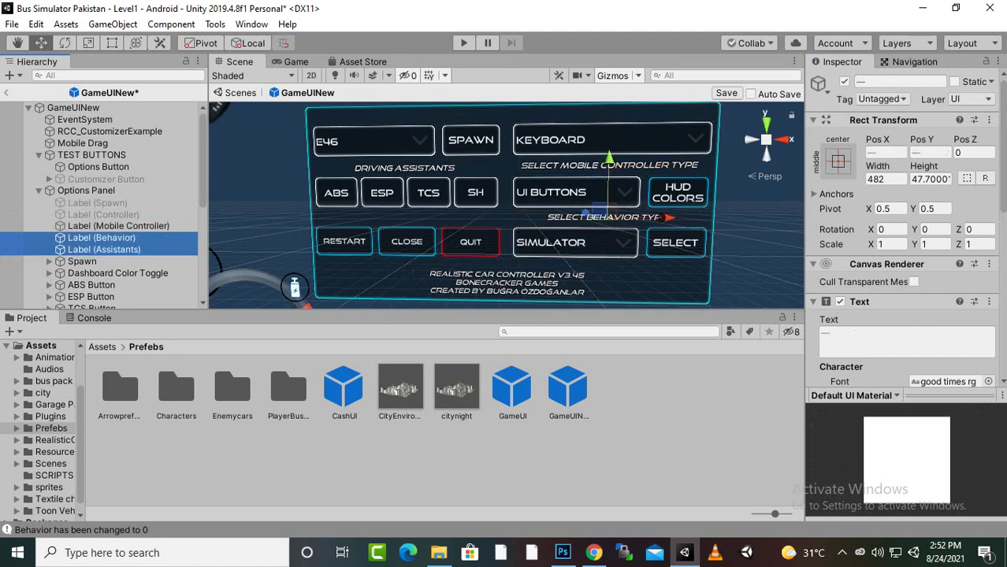
click(844, 81)
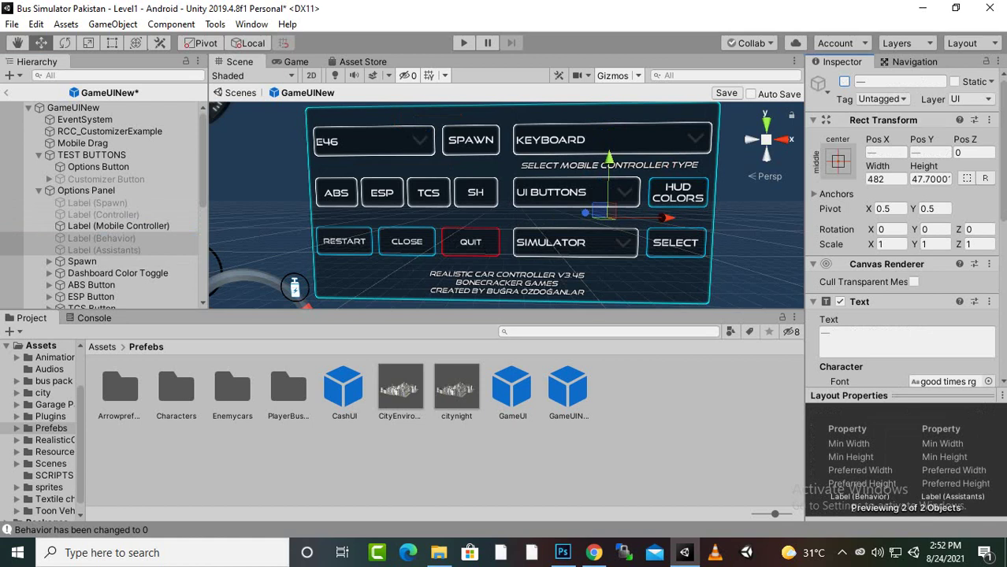
Deactivate the Car Selection dropdown in the Options Panel
click(610, 167)
click(368, 145)
click(368, 145)
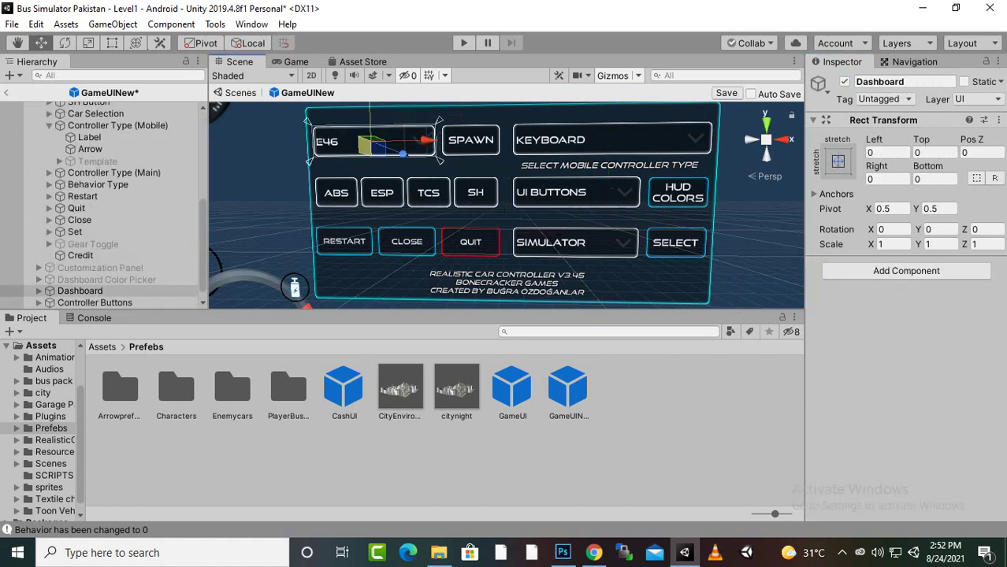
scroll(103, 174, up, 2)
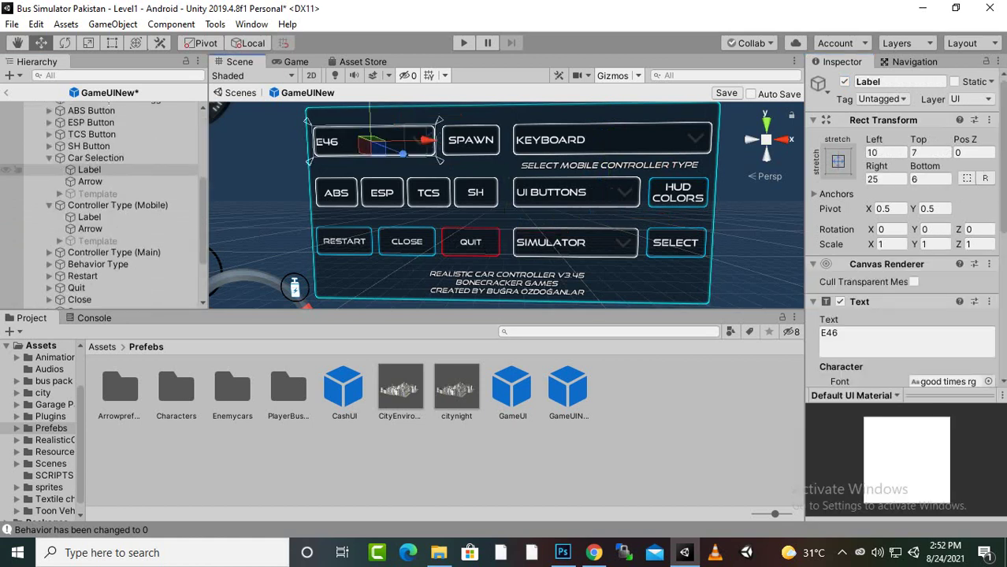
click(95, 158)
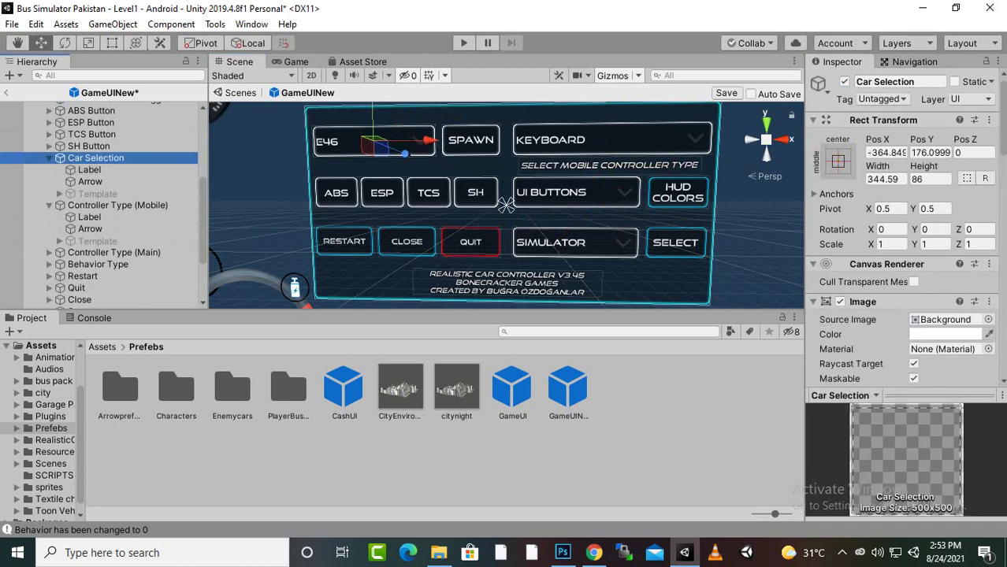
click(845, 82)
Deactivate the whole Spawn button object, including its text, in the Options Panel
click(471, 140)
click(471, 140)
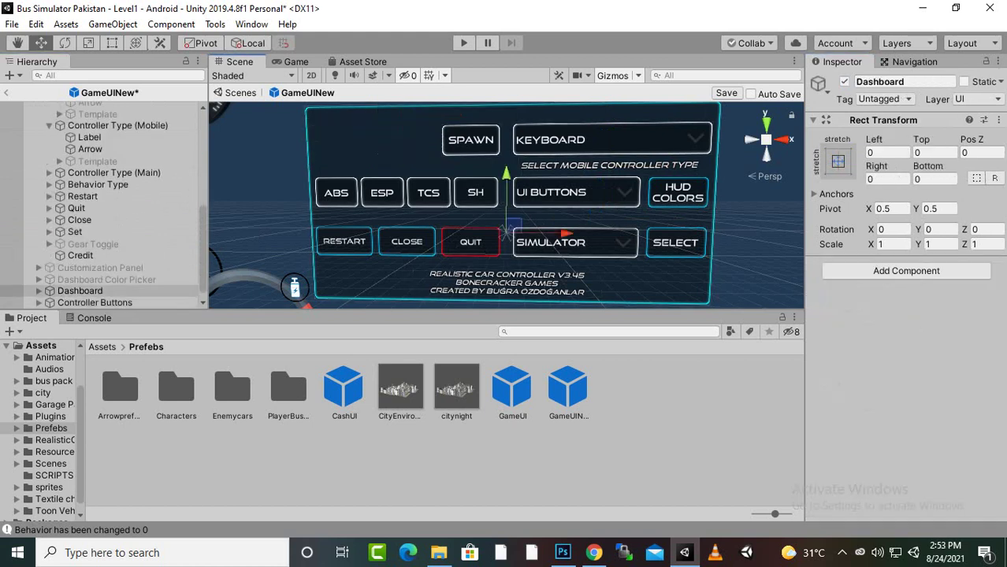
click(471, 141)
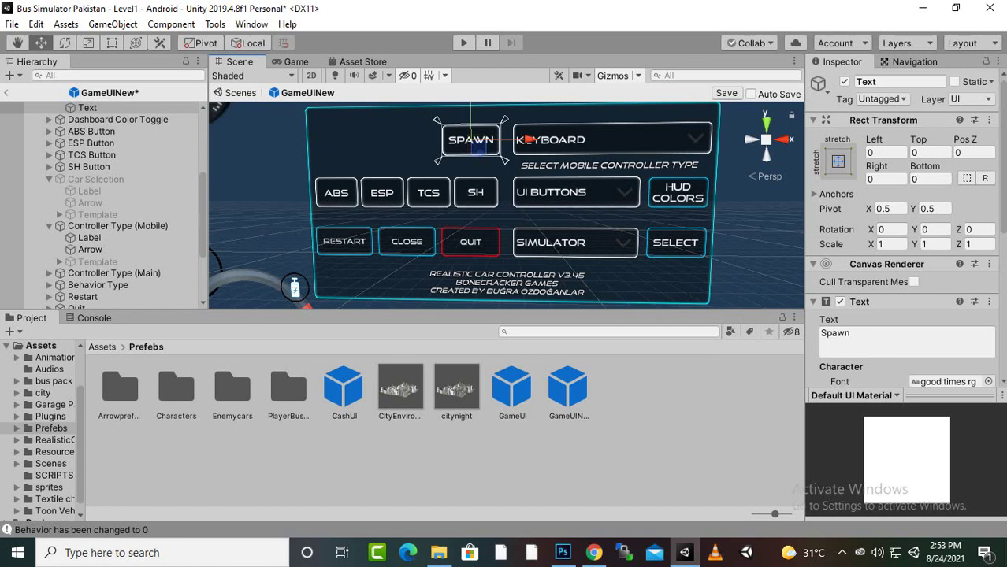
scroll(86, 133, up, 3)
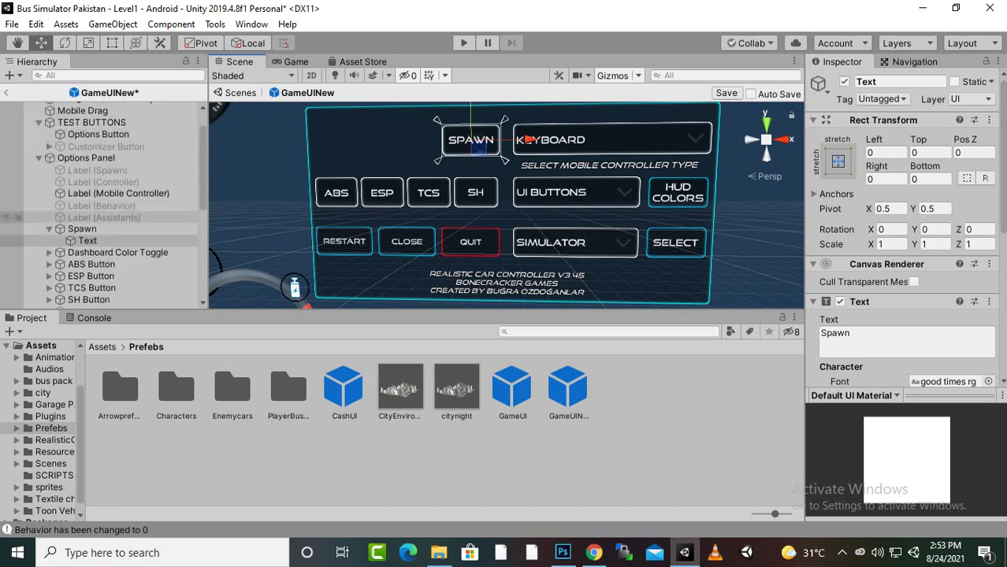
click(82, 229)
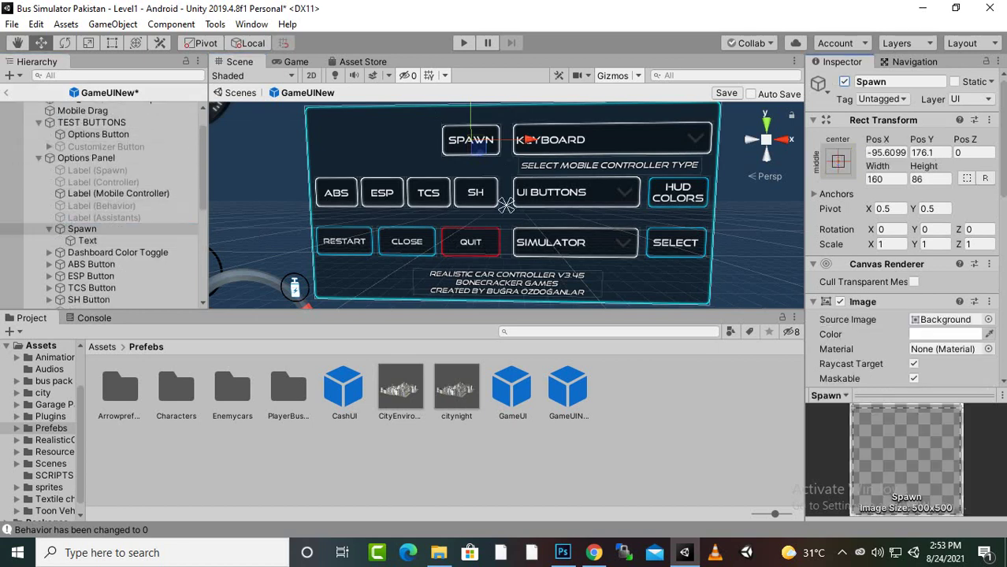
key(alt+shift+a)
Deactivate the Controller Type (Main) dropdown that shows Keyboard in the Options Panel
click(583, 140)
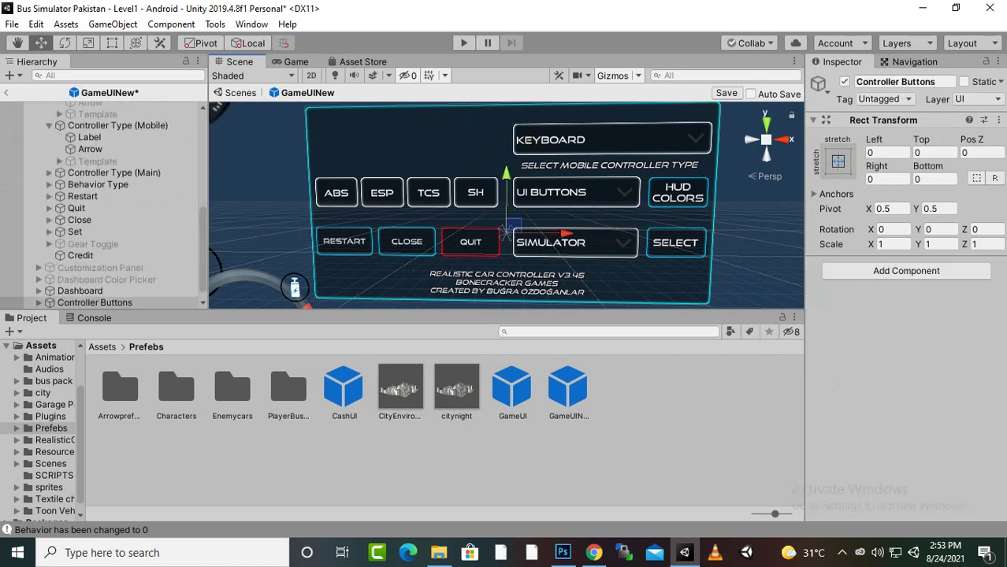
click(583, 140)
click(586, 149)
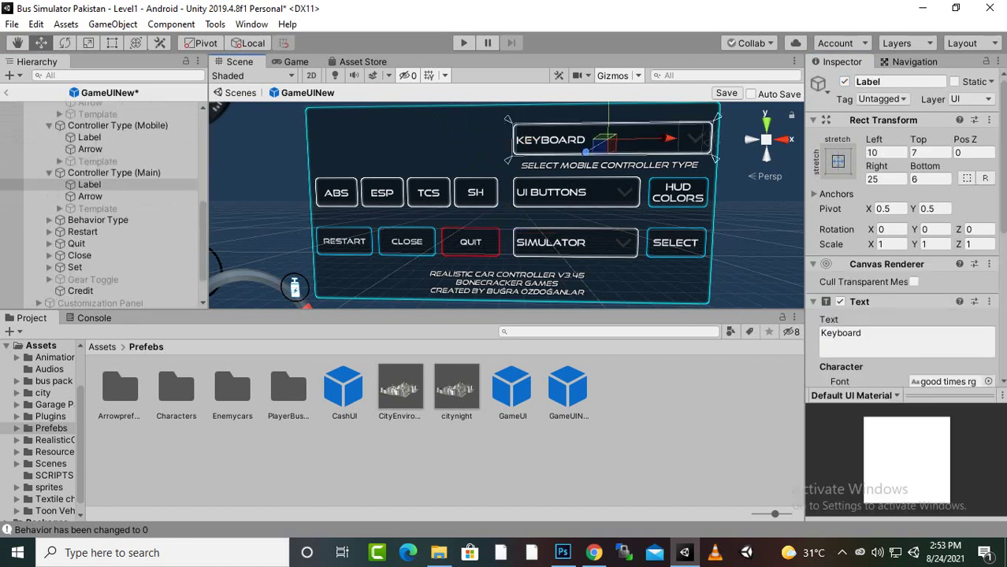
click(113, 173)
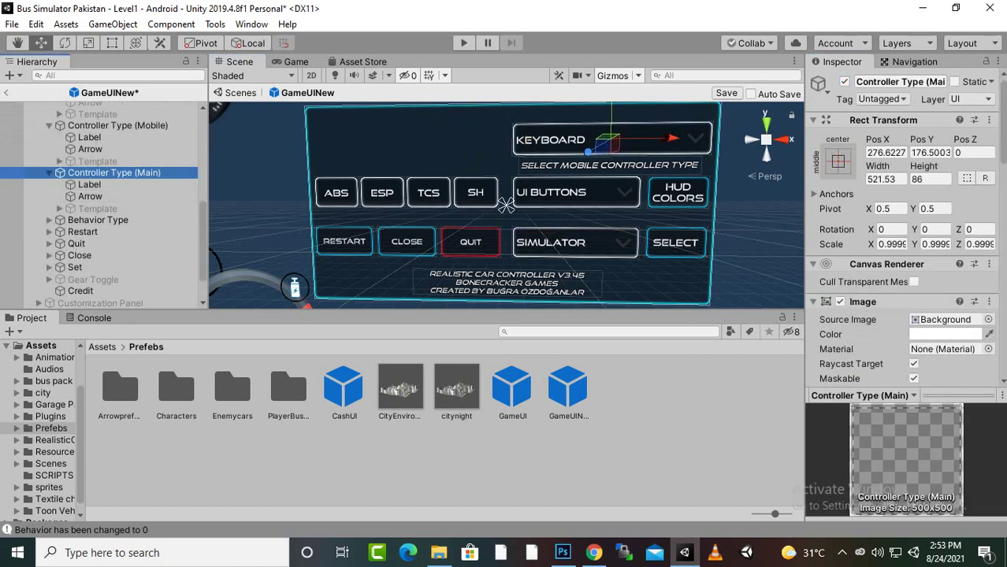
click(845, 82)
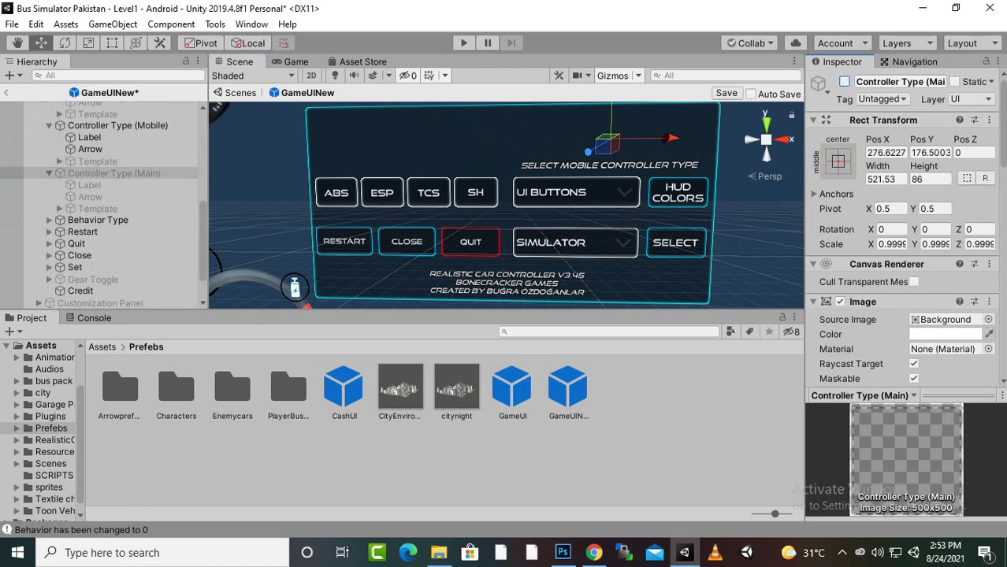
Deactivate the Dashboard Color Toggle object behind the HUD Colors button
click(678, 197)
click(678, 197)
click(678, 197)
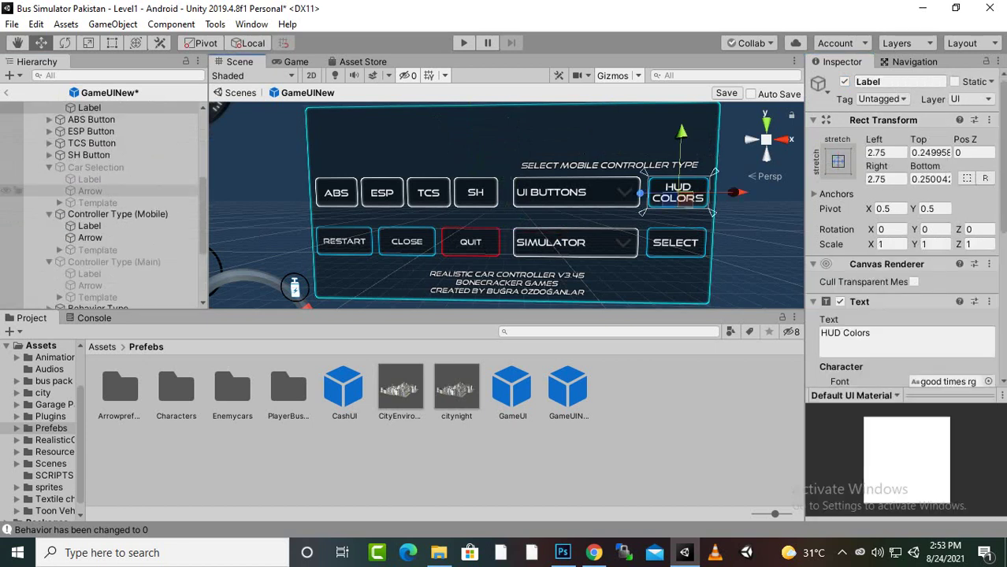
scroll(94, 189, up, 3)
click(103, 140)
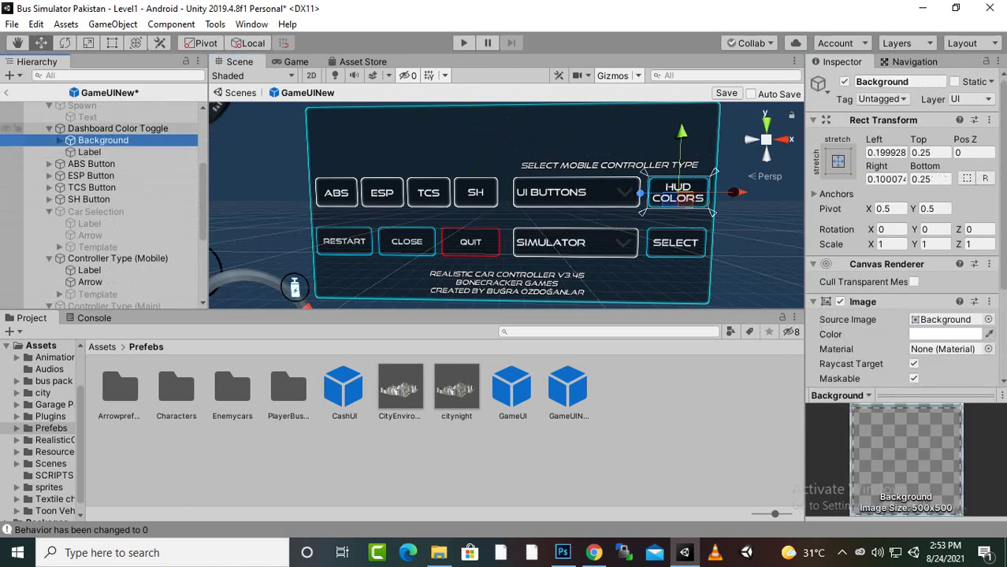
click(110, 129)
click(845, 82)
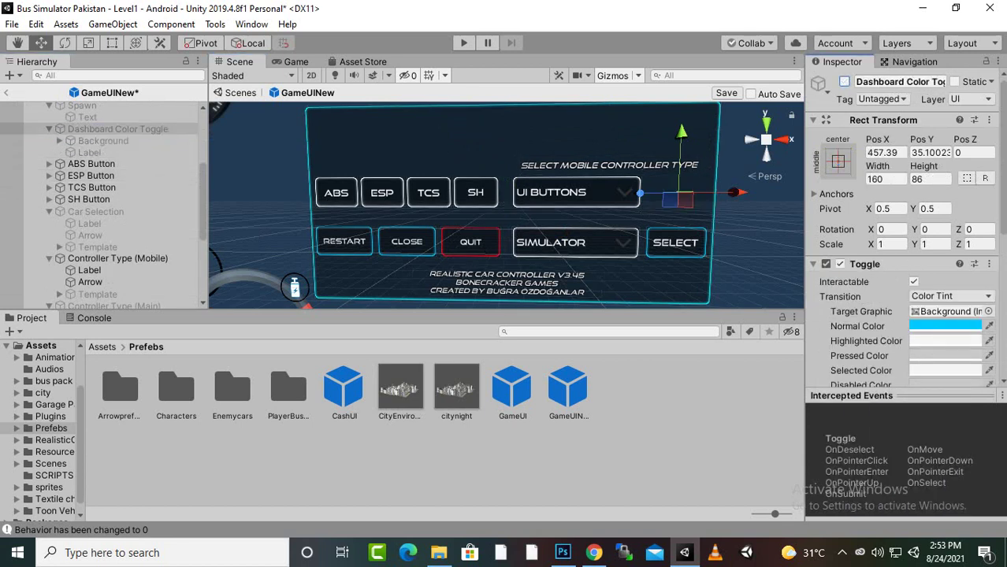
Deactivate the ABS, ESP, TCS and SH driving assistant buttons together
click(729, 229)
click(511, 228)
click(479, 192)
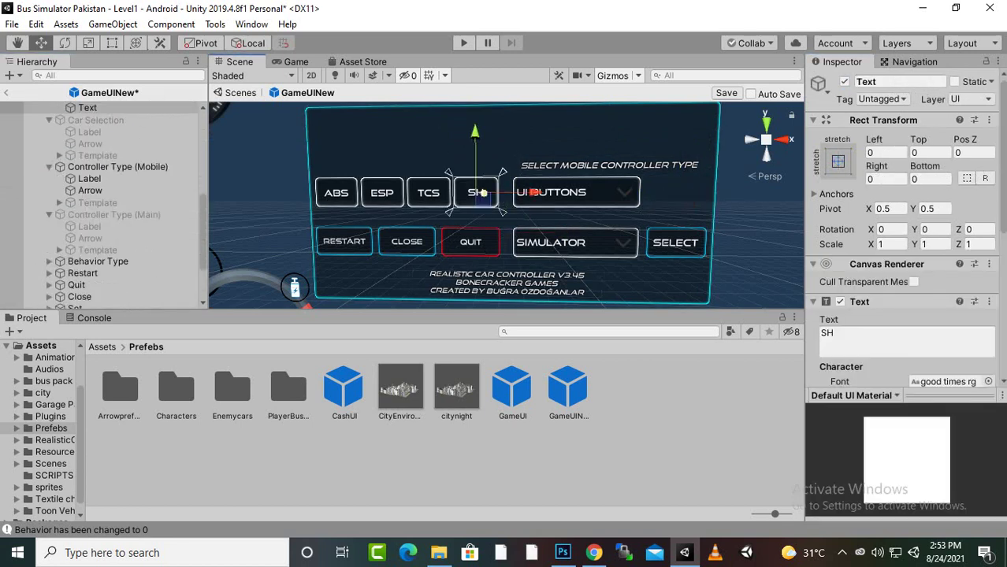
scroll(111, 264, down, 2)
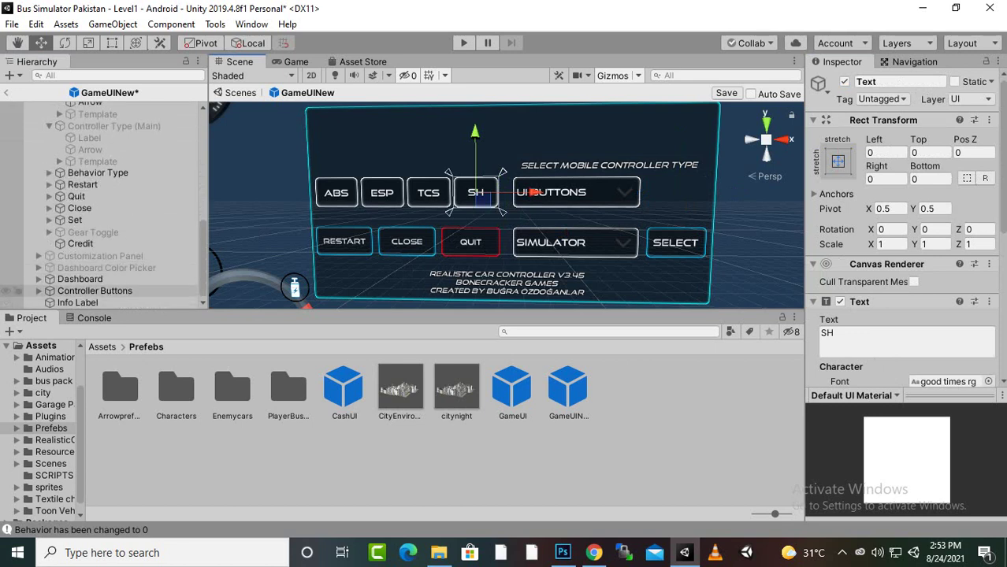
scroll(111, 260, up, 4)
click(48, 185)
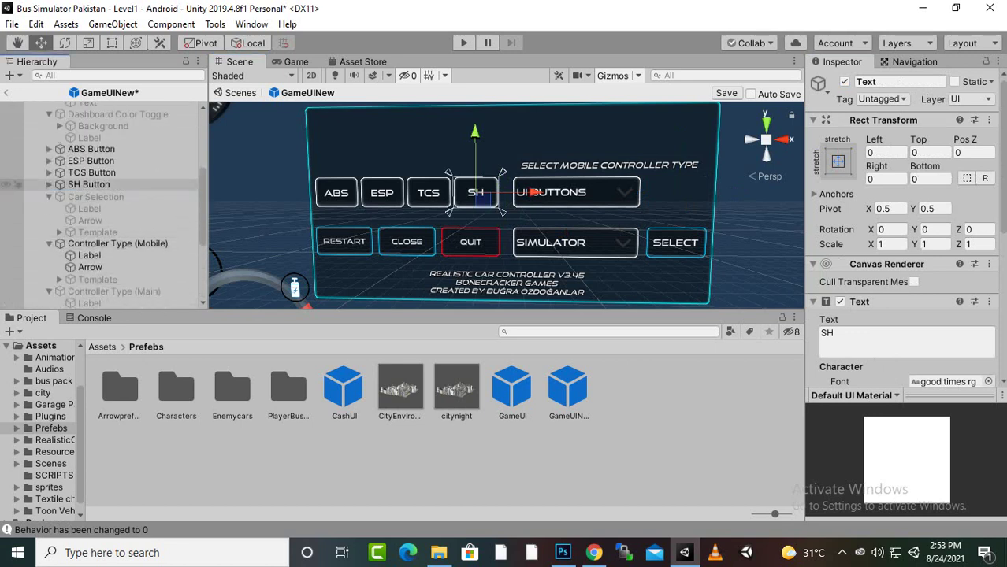
click(88, 184)
key(shift+Up)
key(shift+Up)
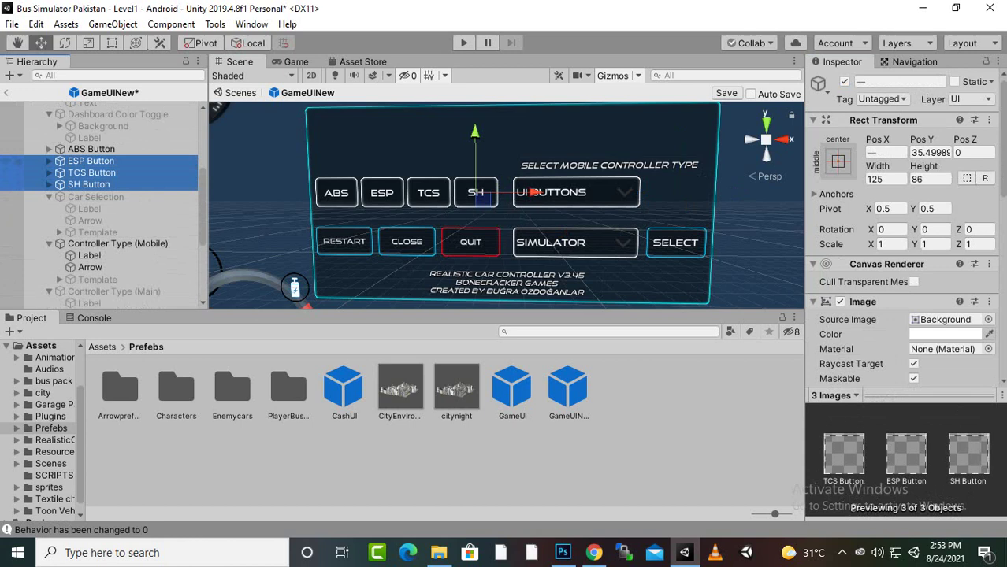
key(shift+Up)
click(845, 81)
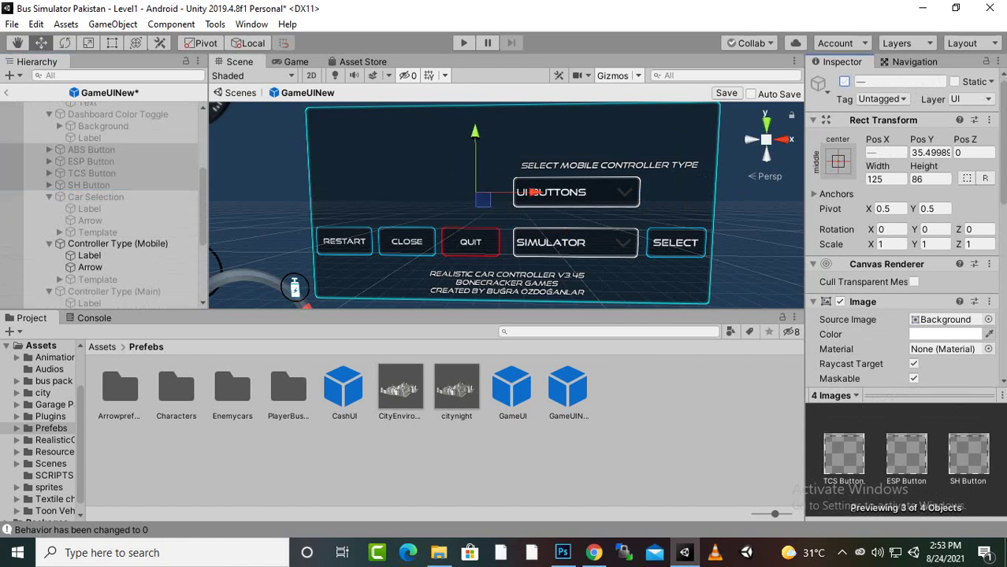
Deactivate the Behavior Type, Restart, Quit and Close objects together in the Options Panel
click(344, 242)
click(344, 242)
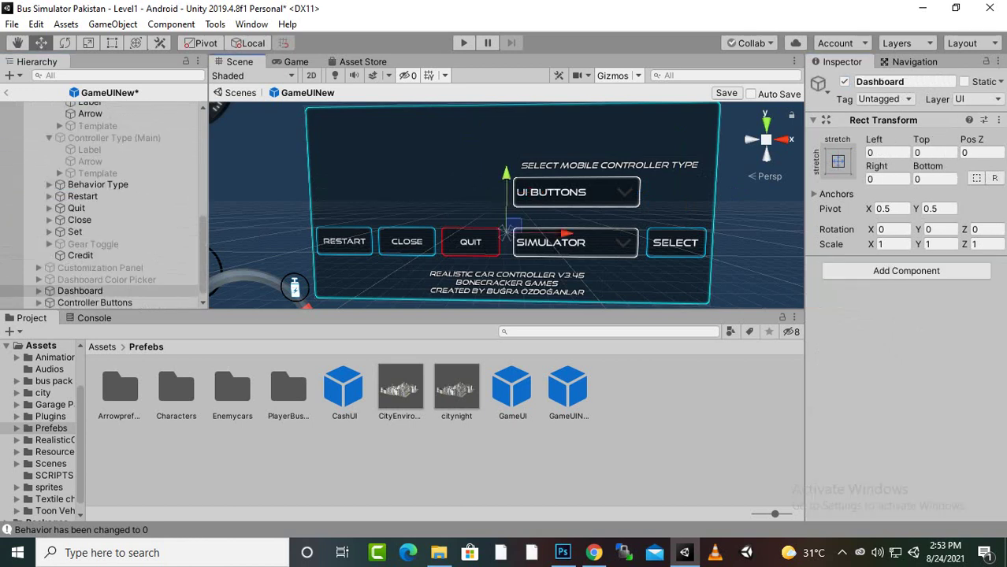
click(344, 242)
click(83, 196)
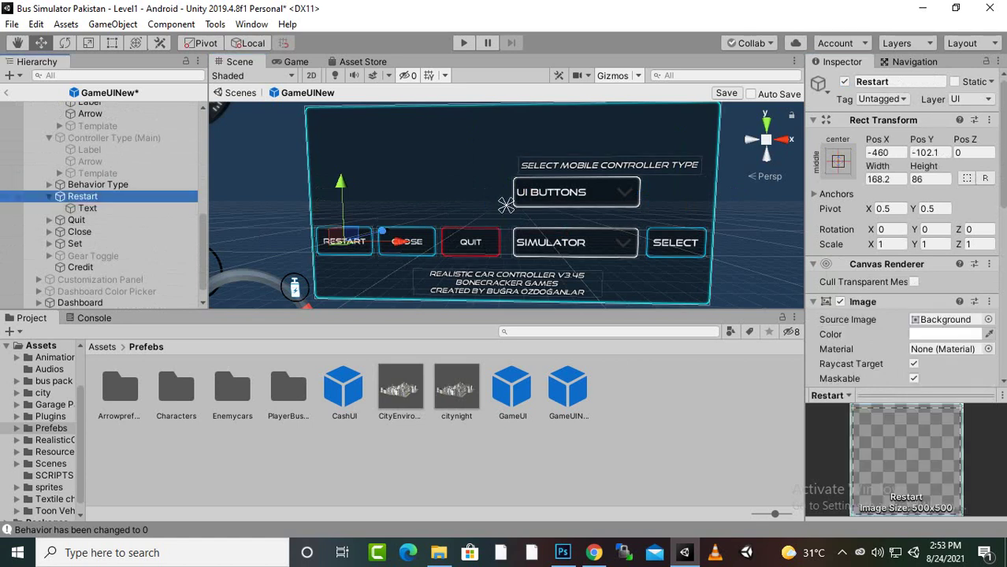
key(shift+Up)
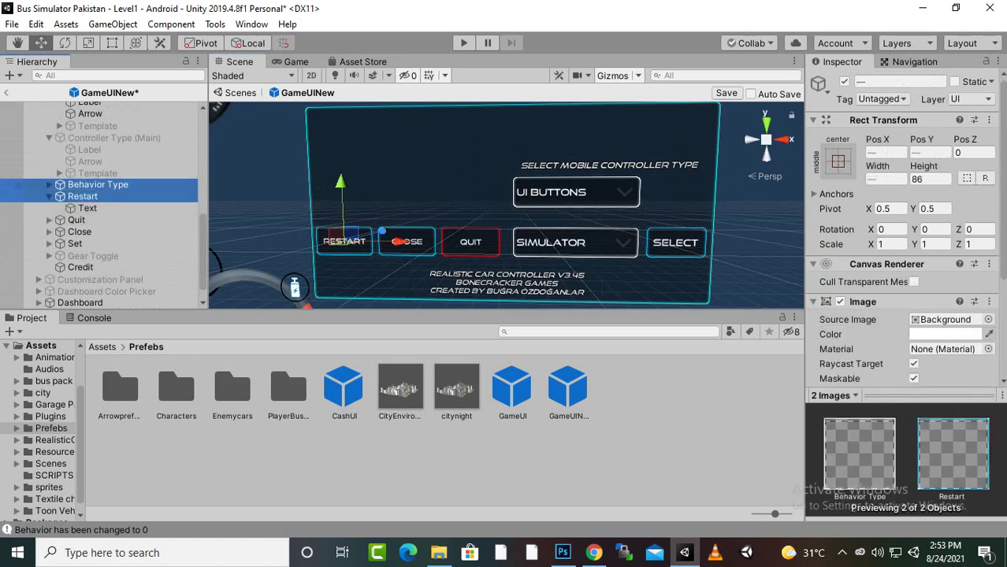
ctrl+click(76, 220)
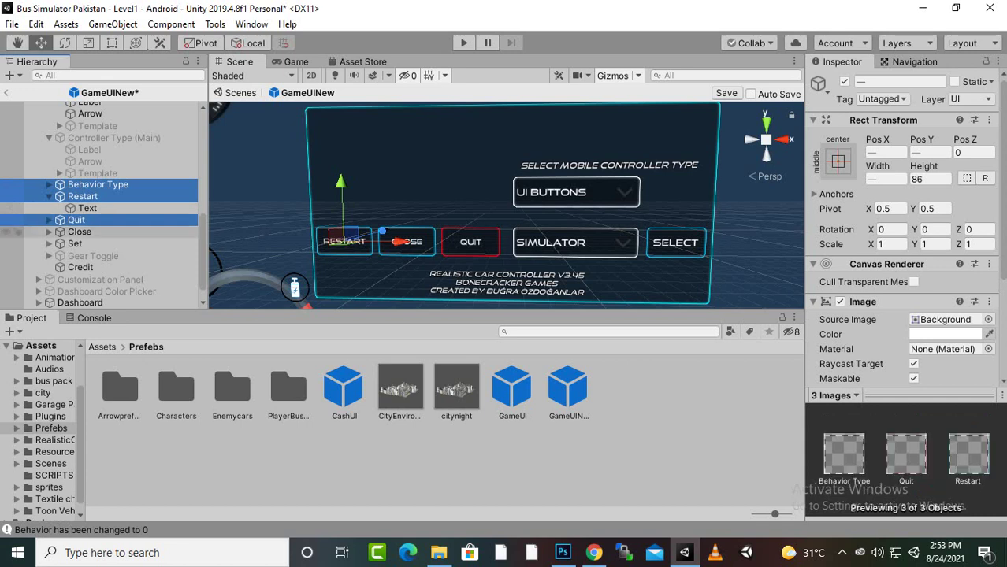
ctrl+click(80, 232)
click(845, 81)
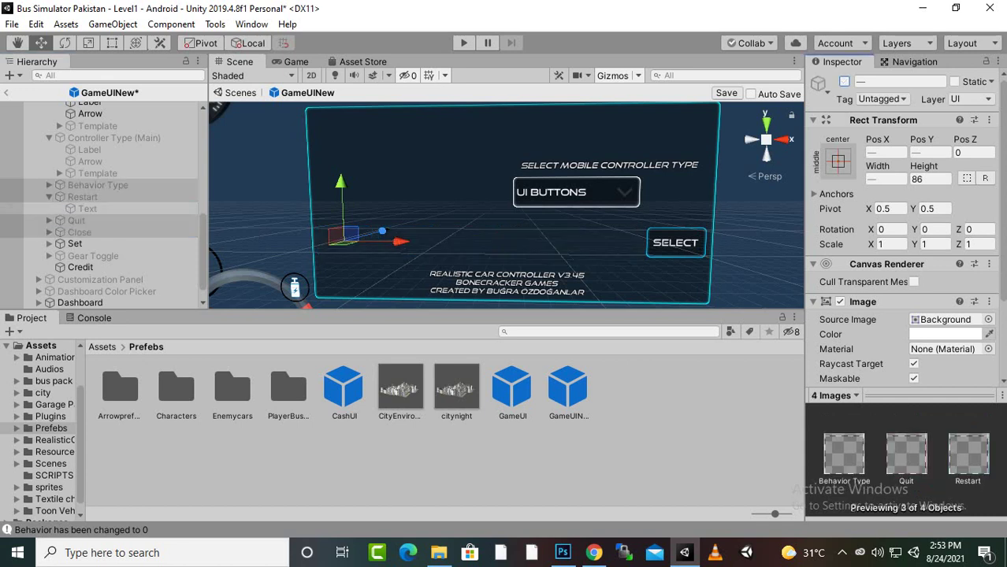
Deactivate the Credit text object at the bottom of the Options Panel
scroll(519, 207, up, 2)
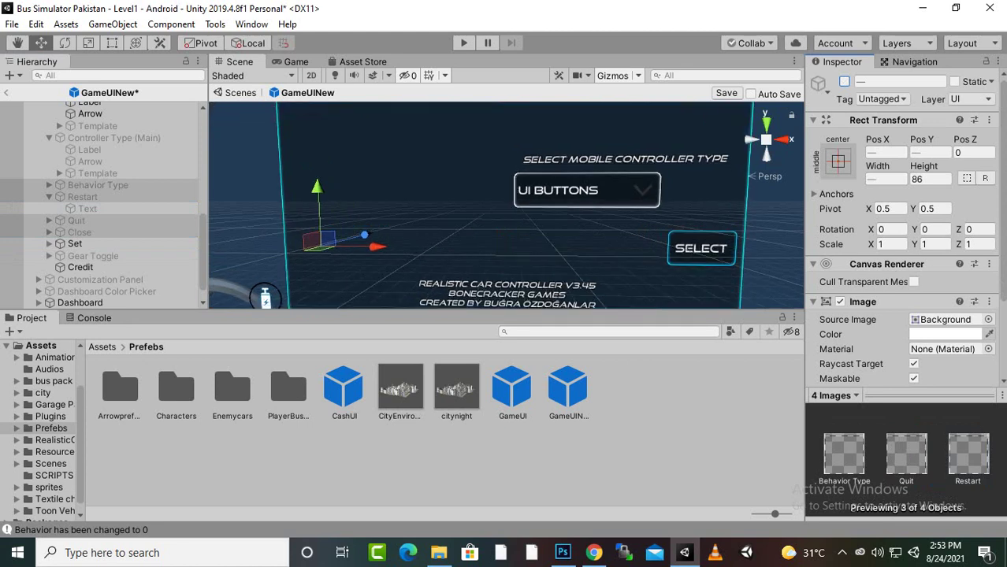
click(506, 205)
click(506, 205)
click(506, 205)
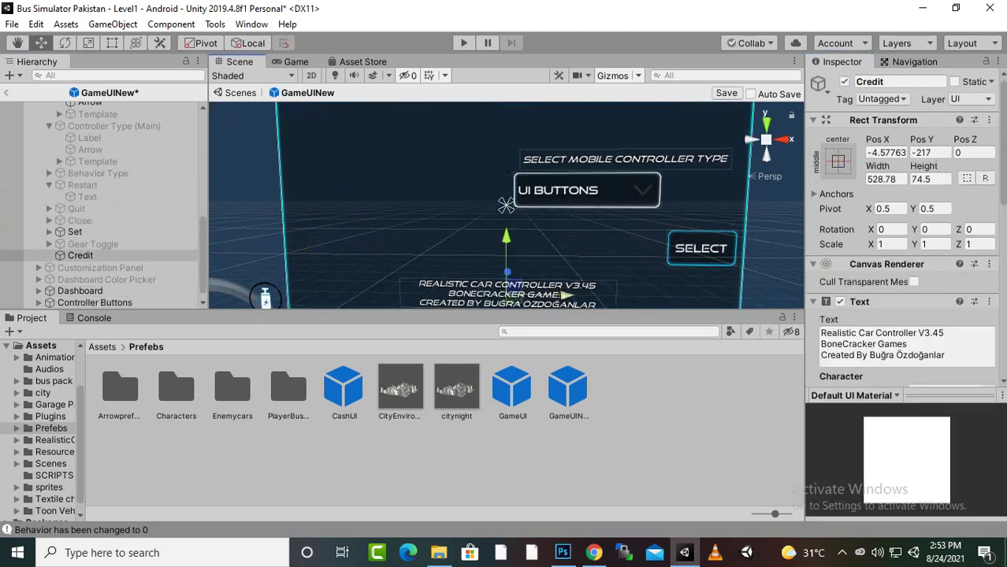
click(81, 255)
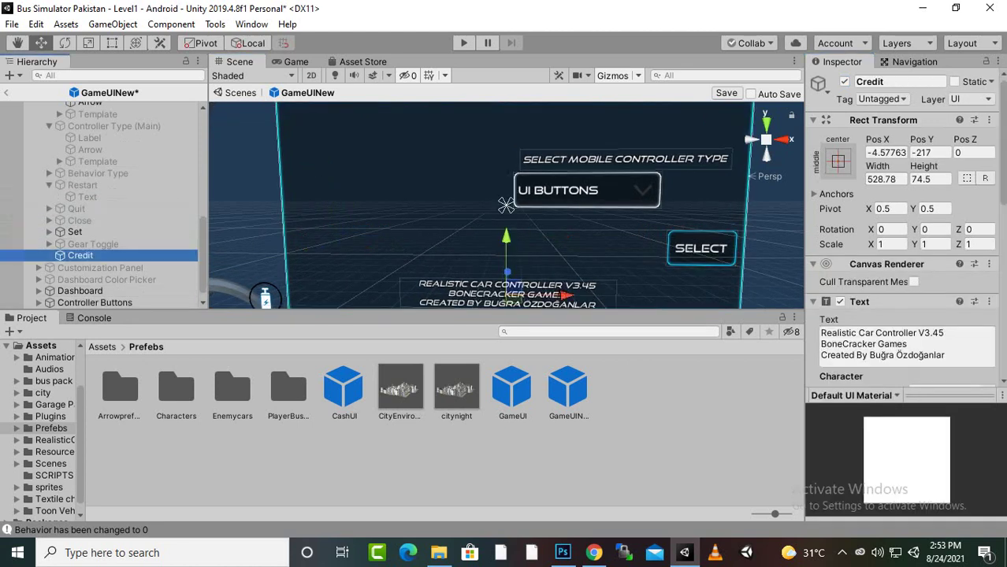
key(alt+shift+a)
scroll(506, 204, down, 2)
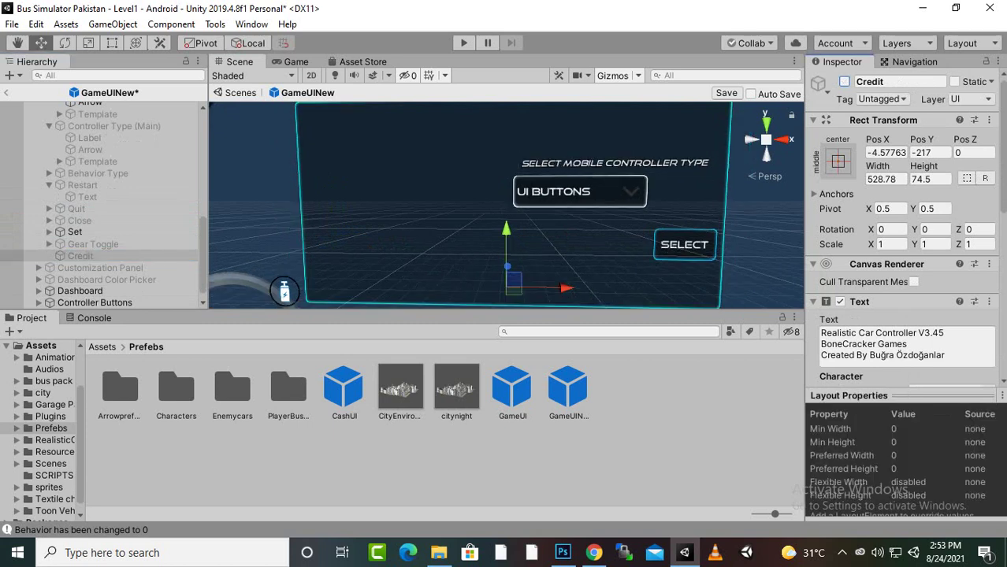
Centre the Set button and the Controller Type (Mobile) dropdown horizontally in the panel, at Pos X about -5 and -2
click(506, 205)
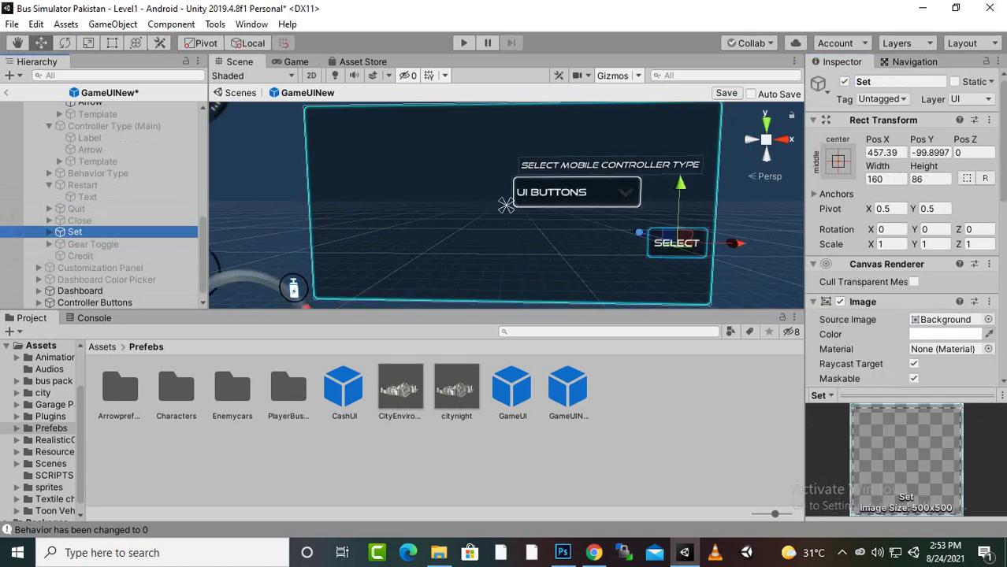
drag(737, 243, 565, 242)
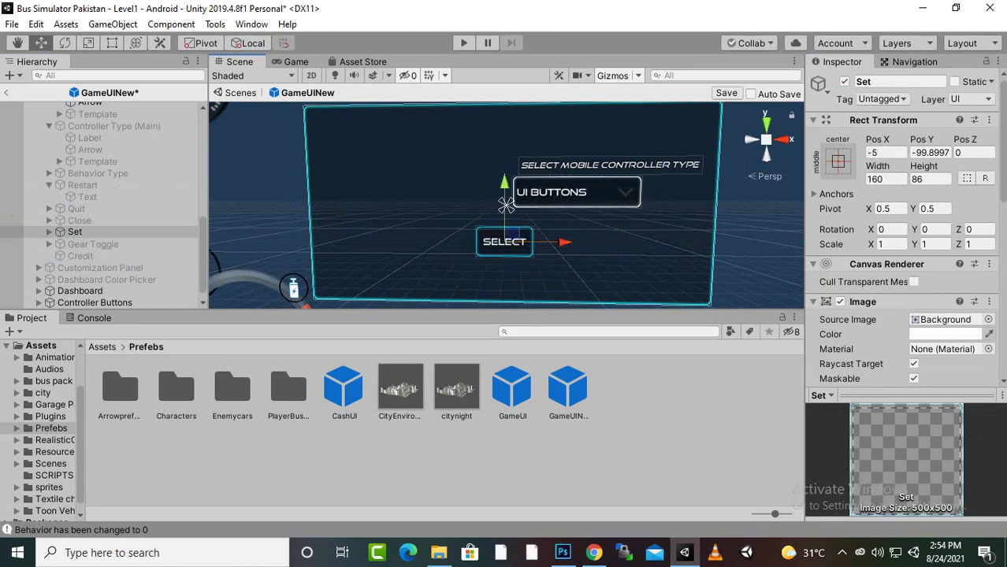
click(626, 192)
click(626, 193)
click(626, 193)
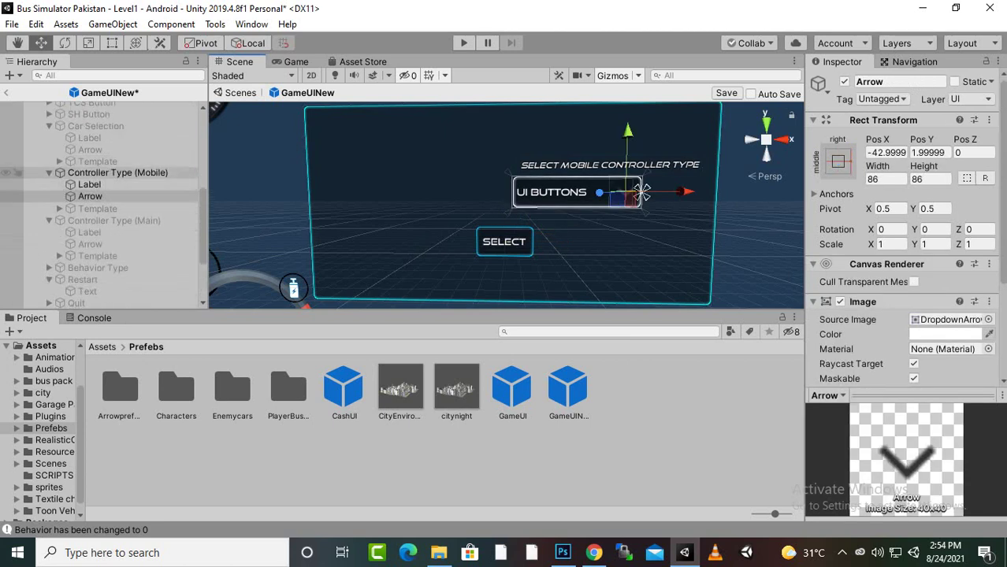
click(506, 205)
drag(637, 193, 564, 193)
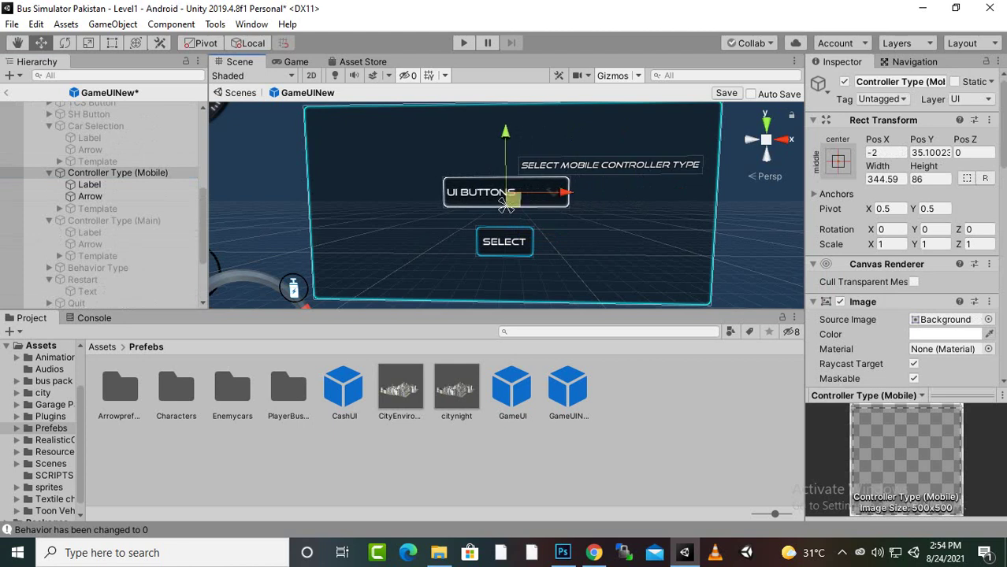
Move Label (Mobile Controller) to about X 24, Y 161, scale it uniformly to about 1.7, and save the prefab
scroll(119, 194, up, 5)
click(506, 205)
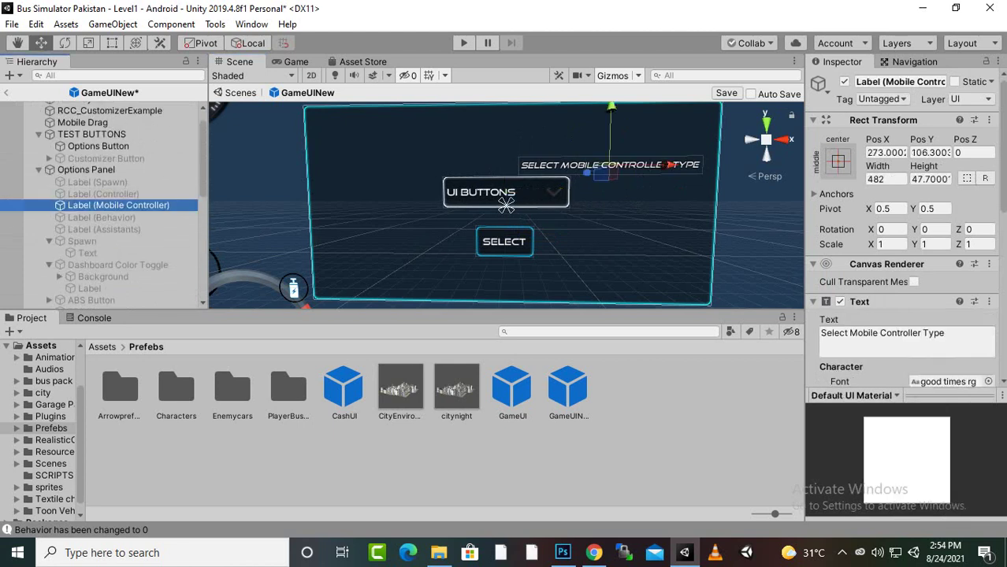
drag(605, 166, 575, 166)
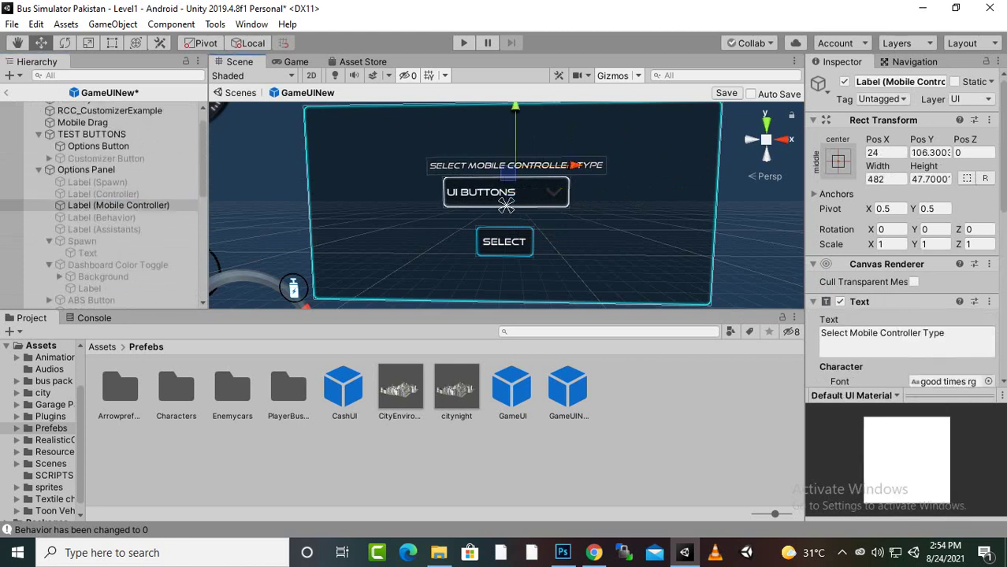
scroll(576, 168, down, 1)
drag(515, 112, 515, 93)
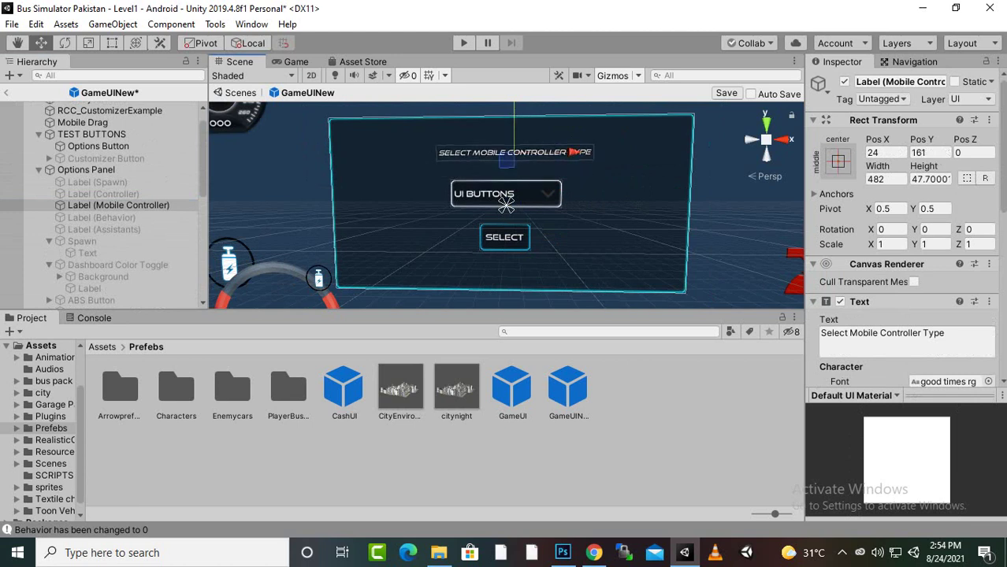
key(r)
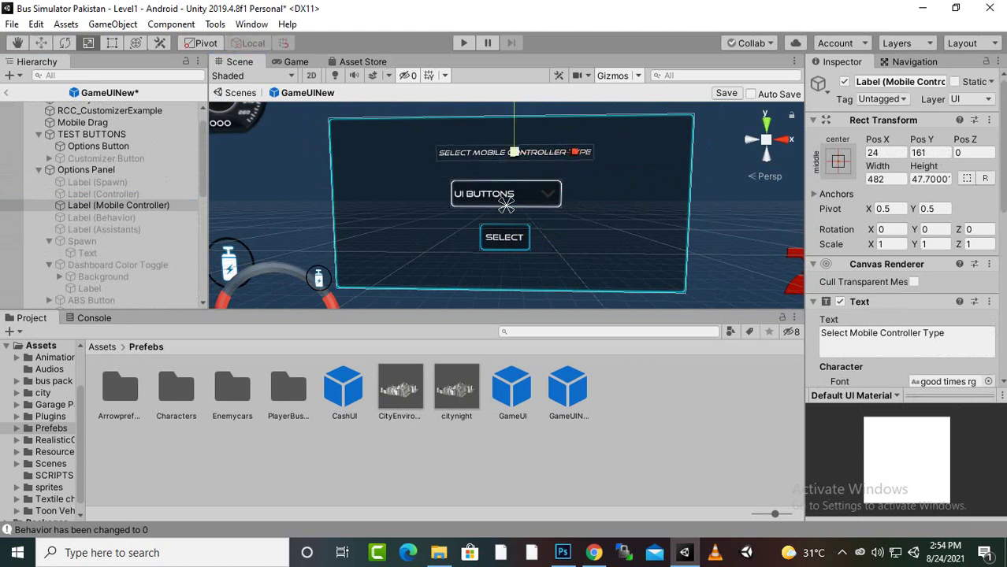
drag(506, 204, 506, 205)
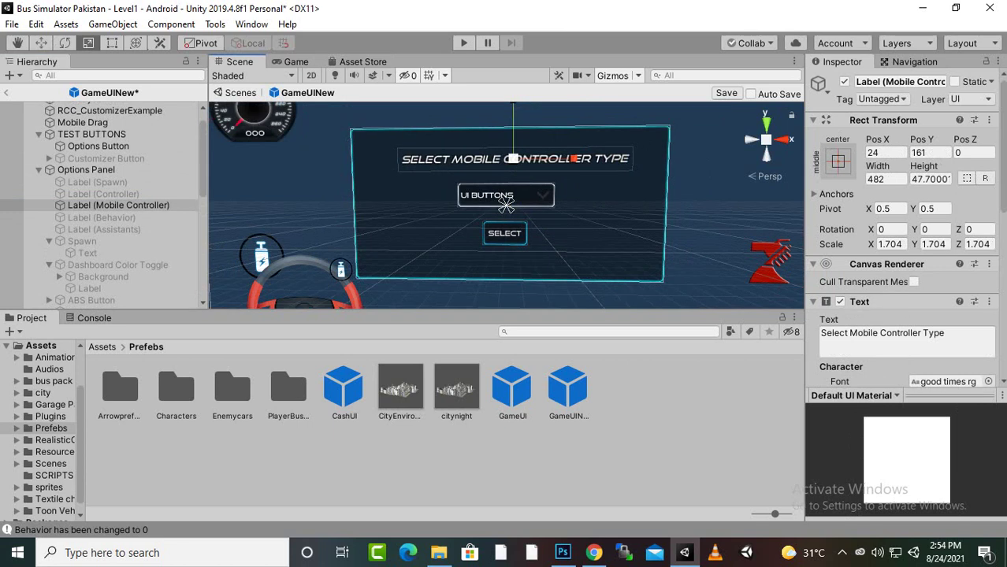
key(ctrl+s)
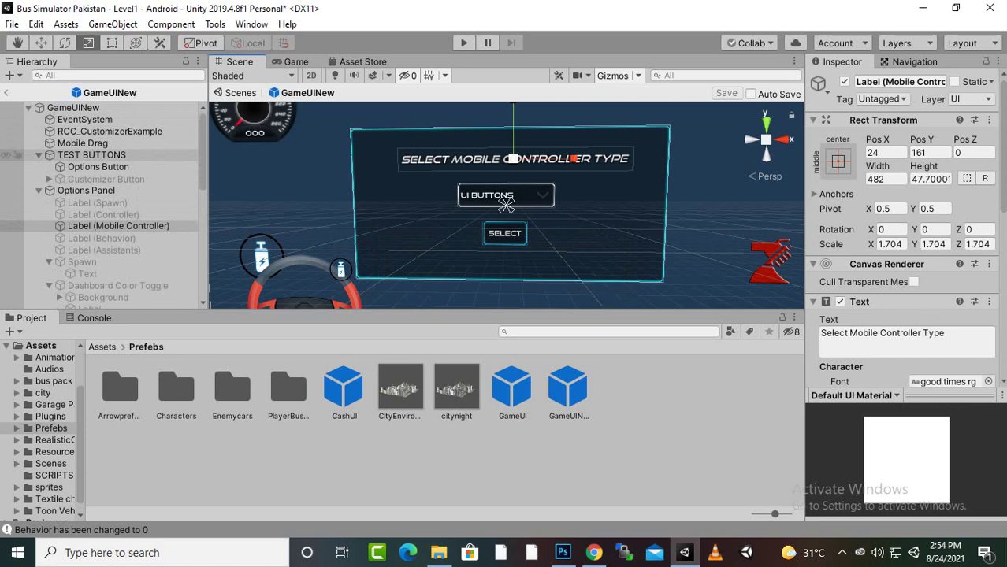
Deactivate the whole Options Panel, save the GameUINew prefab and return to the Level1 scene
click(506, 227)
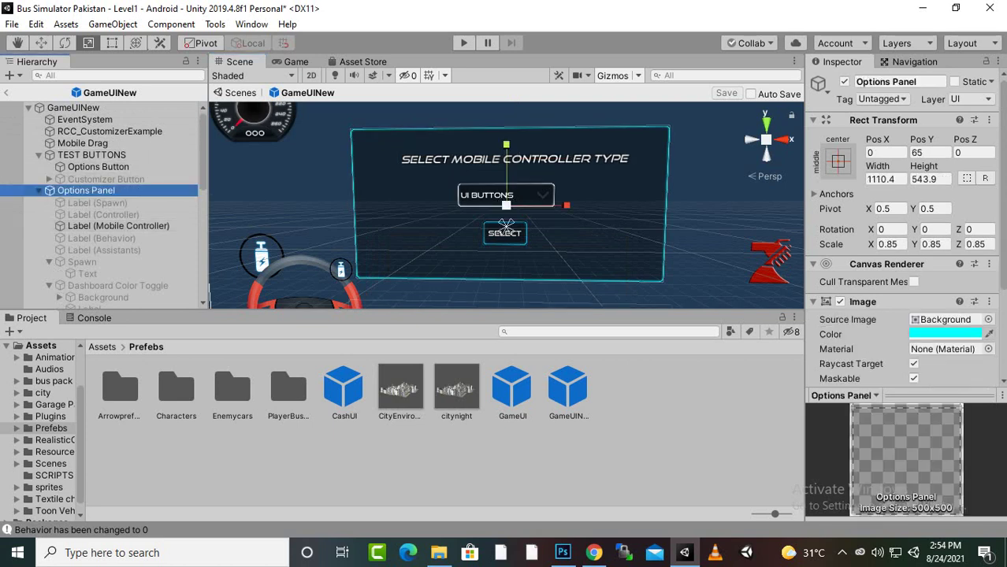
click(844, 81)
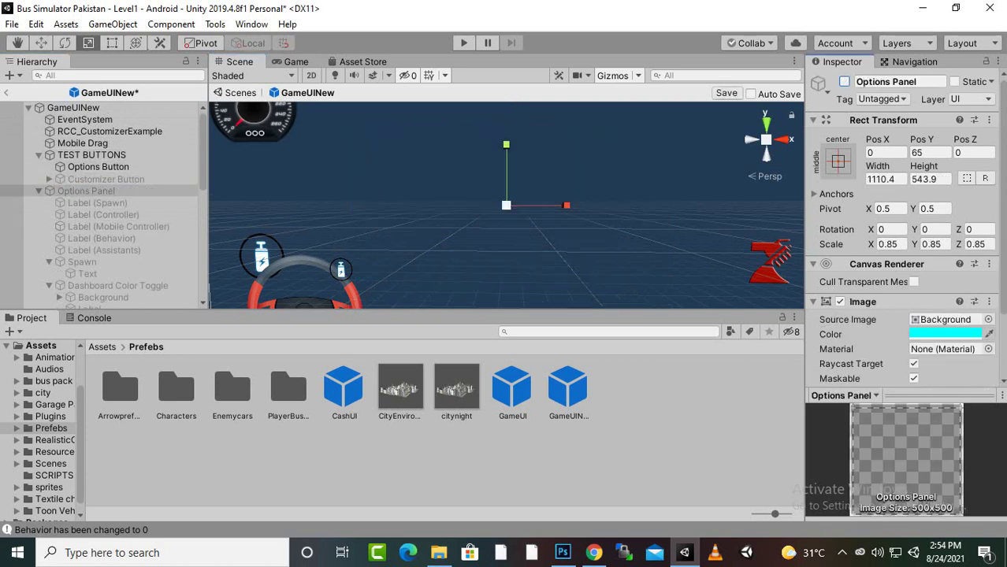
key(ctrl+s)
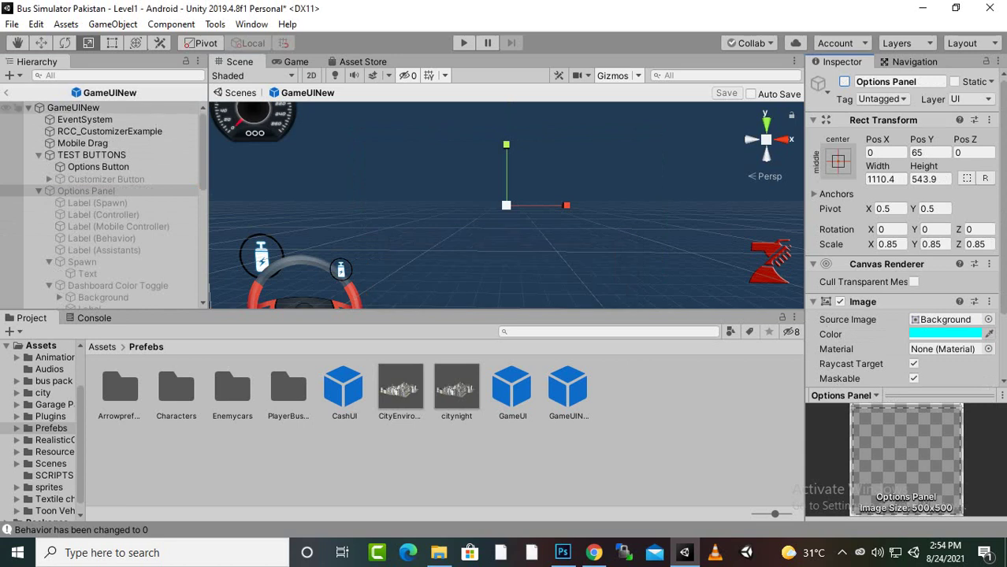
click(6, 92)
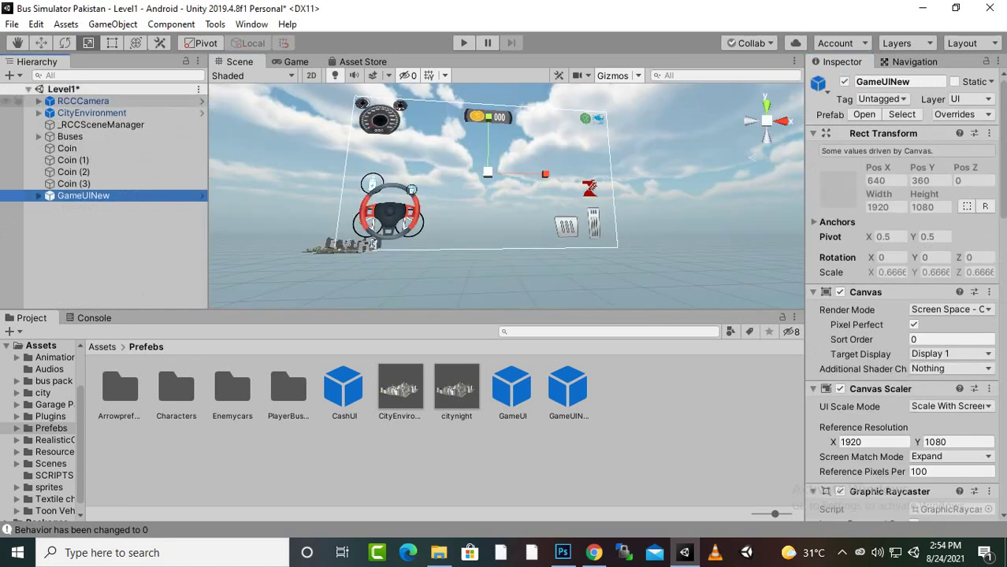
Play-test the level, trying Accelerometer, Steering Wheel and Joystick in the in-game options panel, and confirm Joystick
click(464, 42)
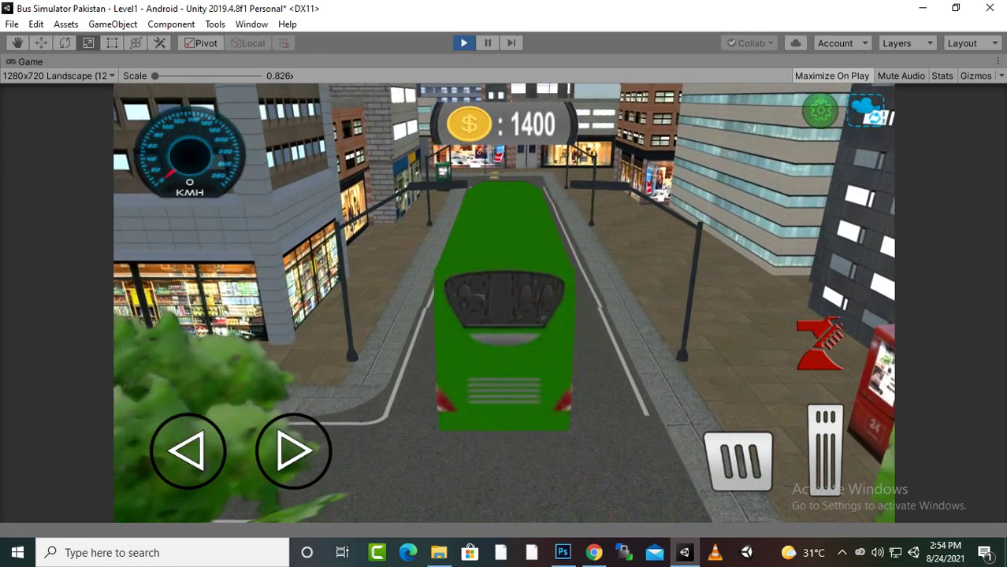
key(Up)
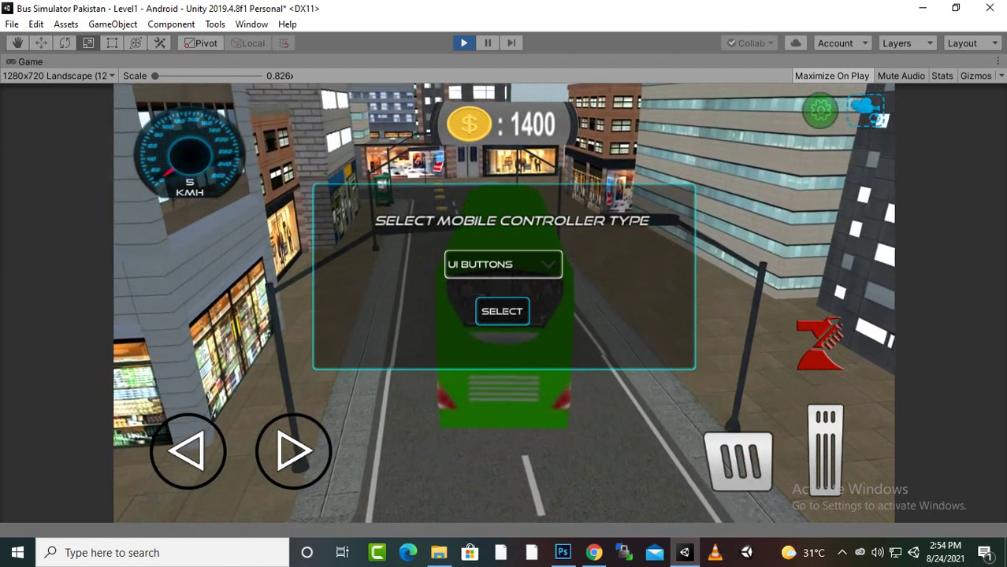
click(503, 264)
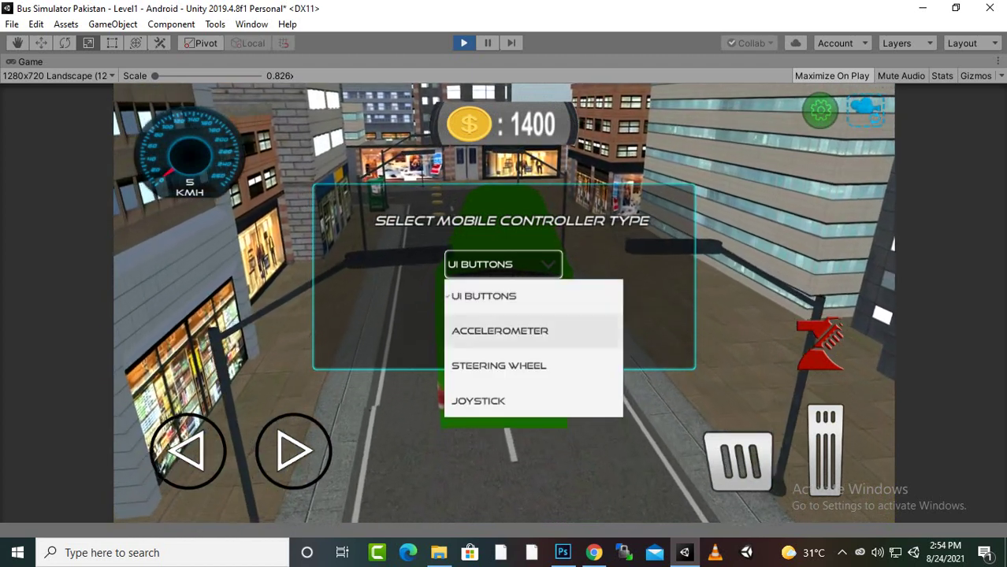
click(501, 331)
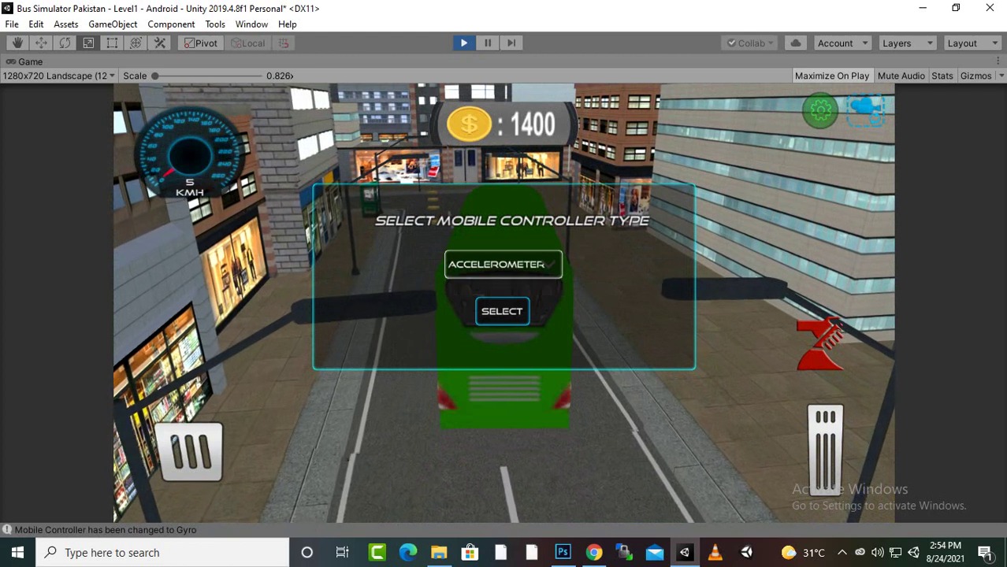
click(503, 264)
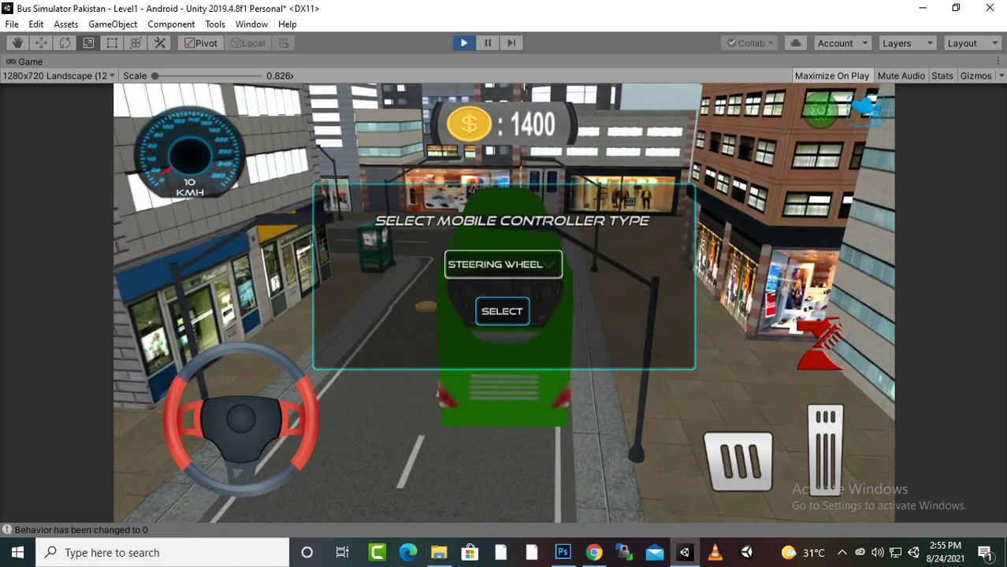
click(479, 401)
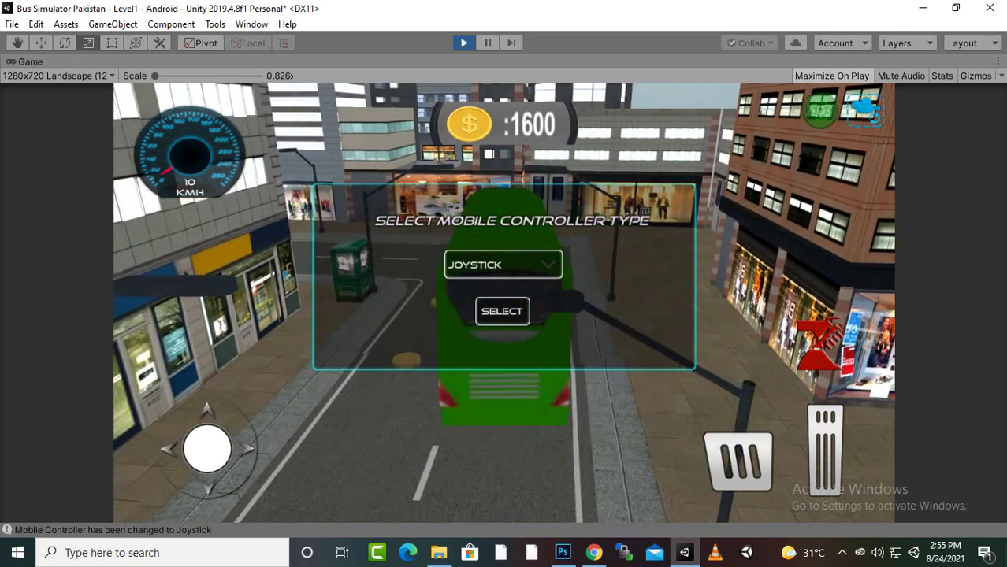
click(503, 313)
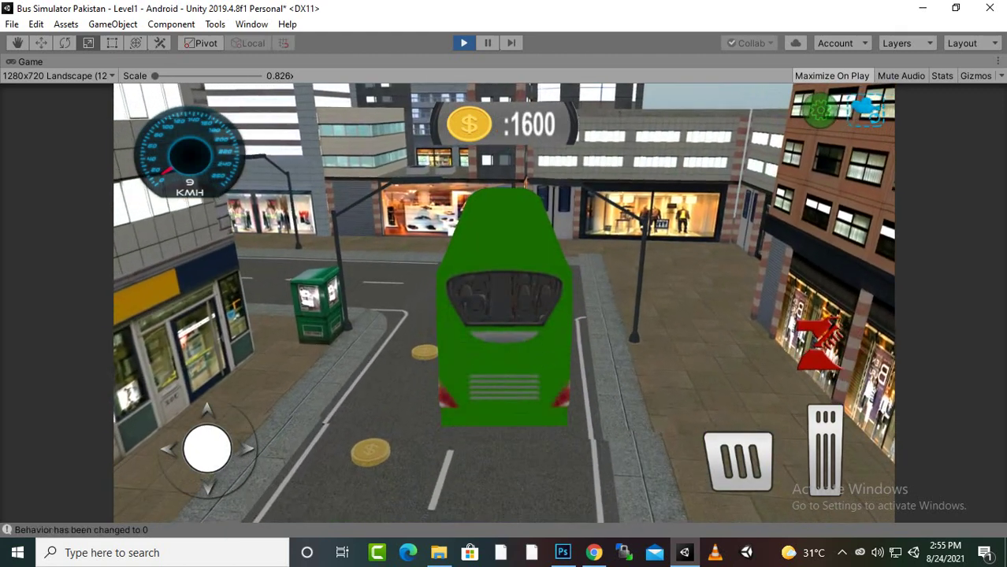
Steer the bus with the on-screen joystick and wide pedal, and stop the play test
drag(207, 449, 258, 459)
click(739, 461)
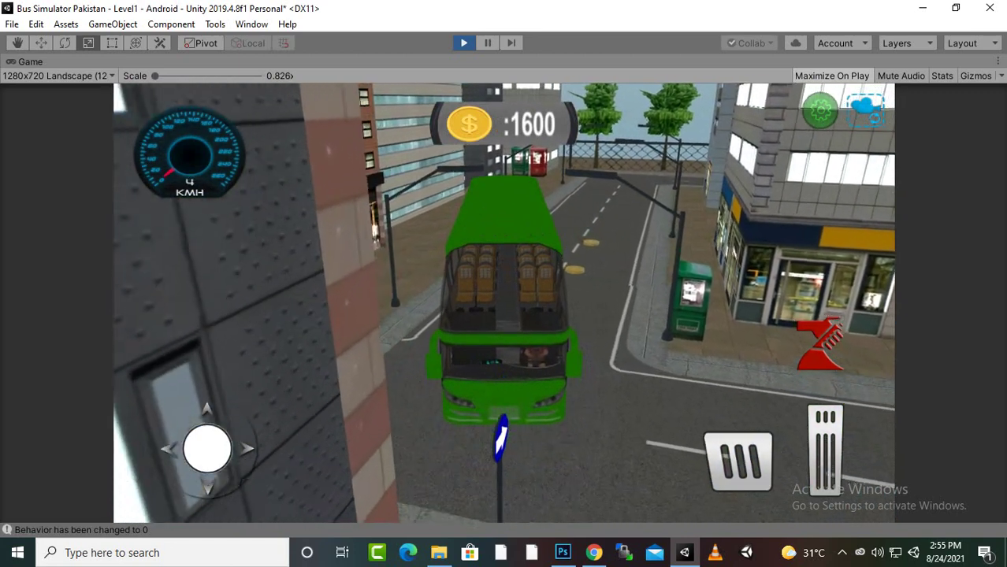
key(ctrl+p)
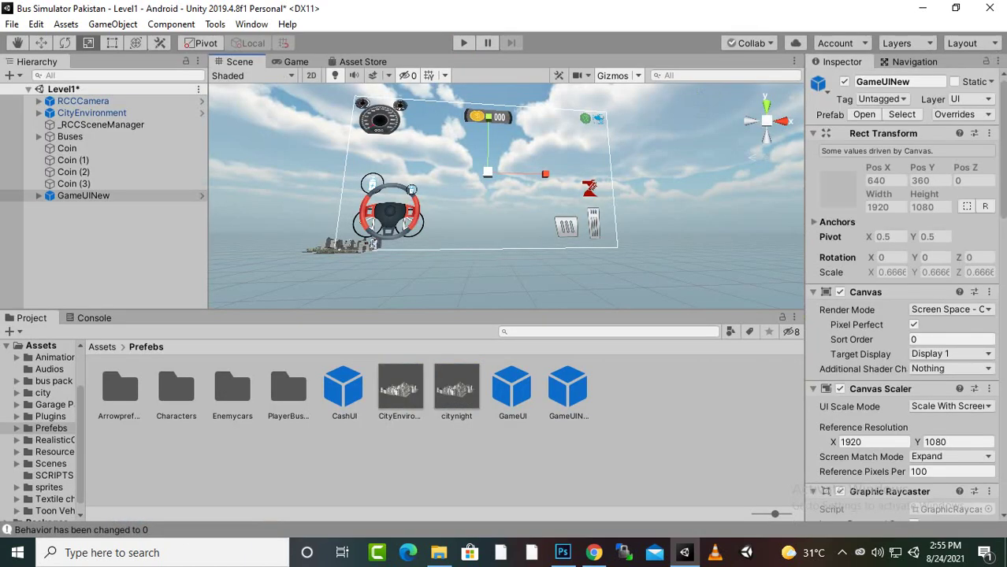
scroll(505, 192, up, 5)
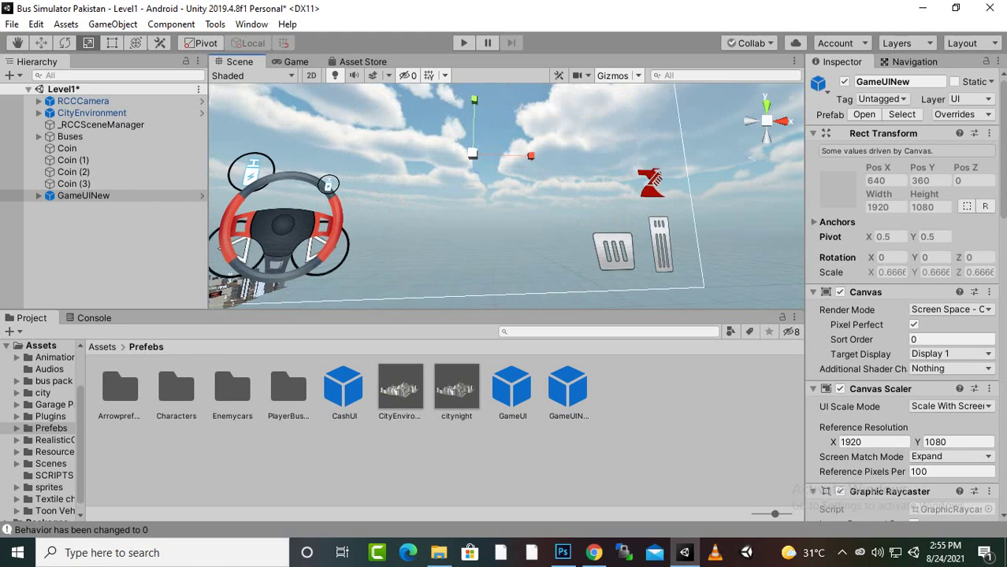
scroll(505, 192, down, 2)
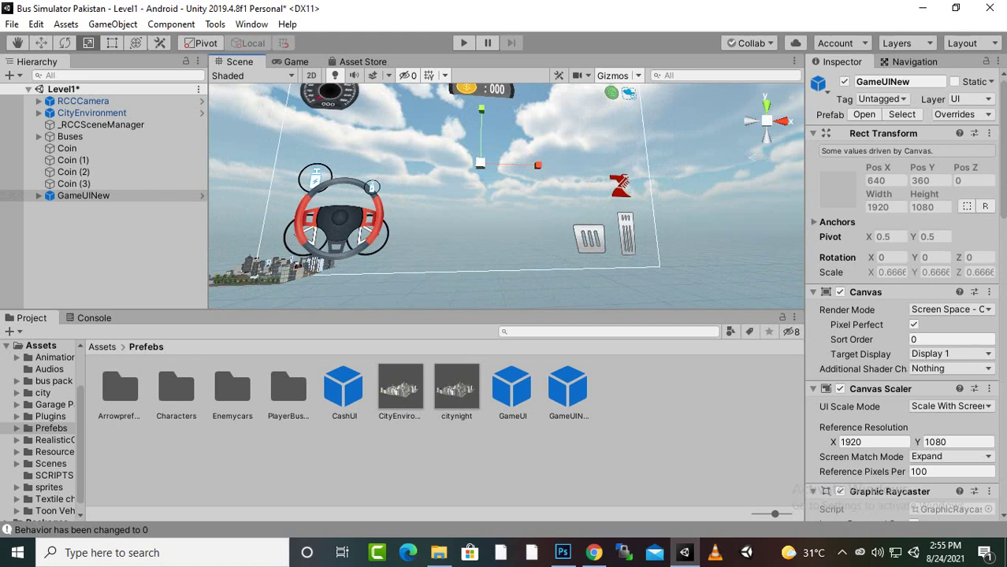